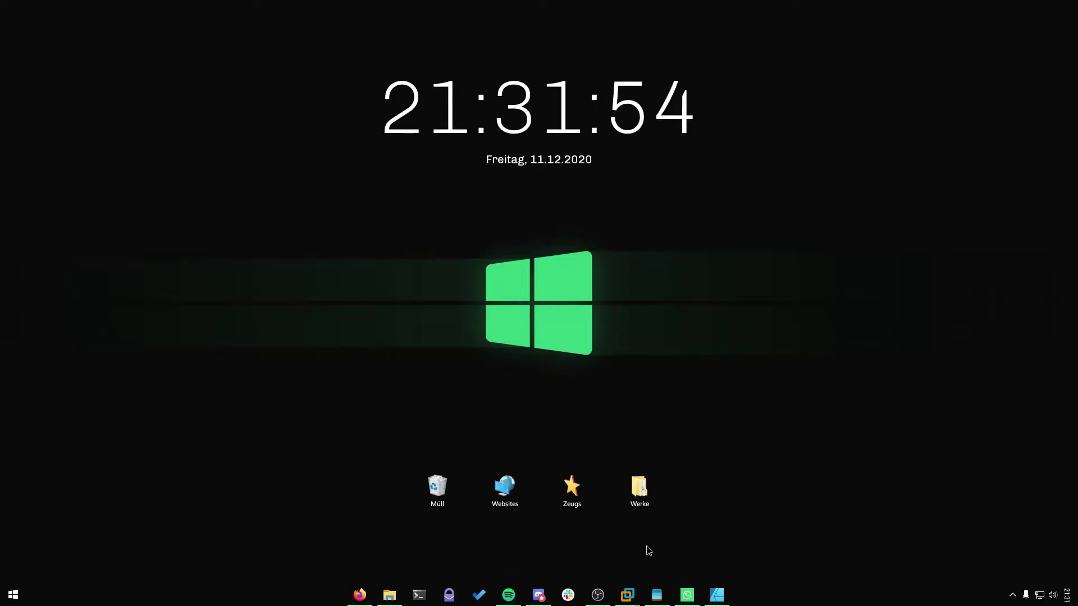
click(5, 602)
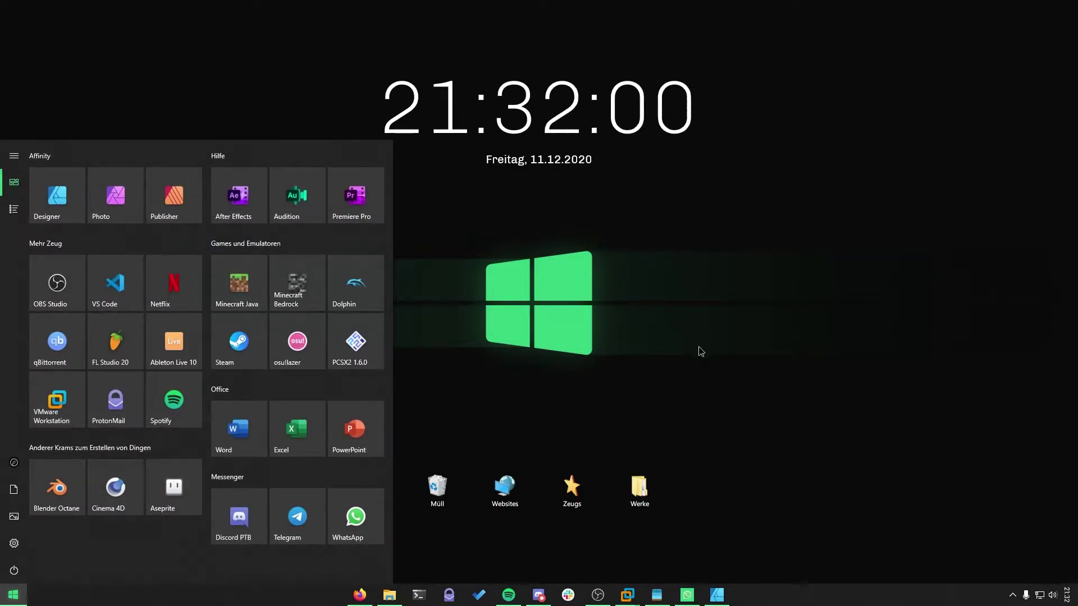
drag(731, 430, 278, 202)
drag(234, 482, 872, 176)
drag(837, 224, 181, 438)
drag(166, 457, 914, 168)
drag(928, 436, 270, 170)
drag(119, 53, 870, 510)
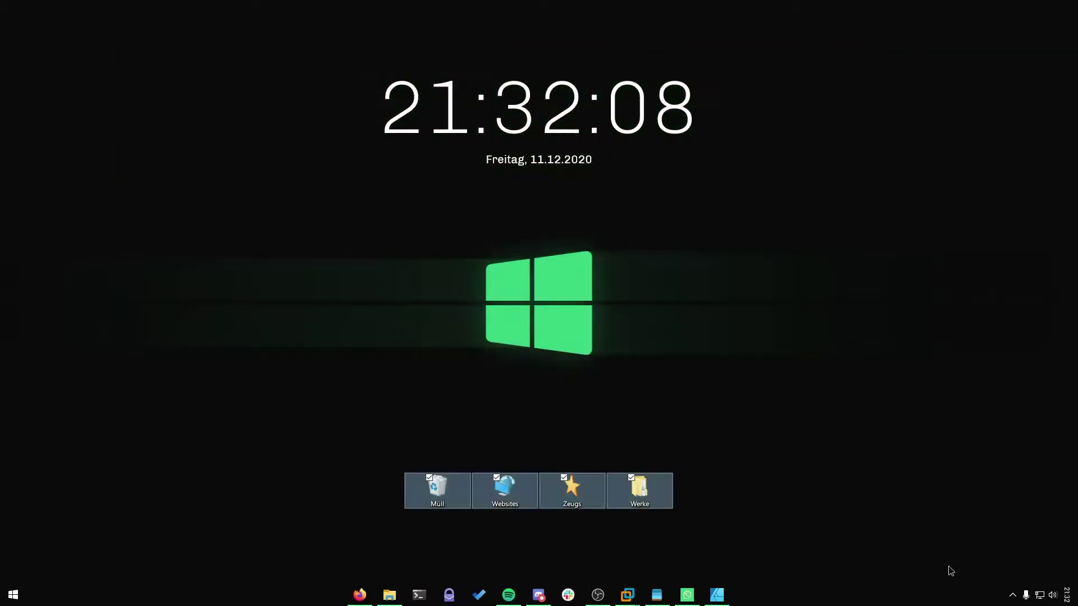
click(840, 442)
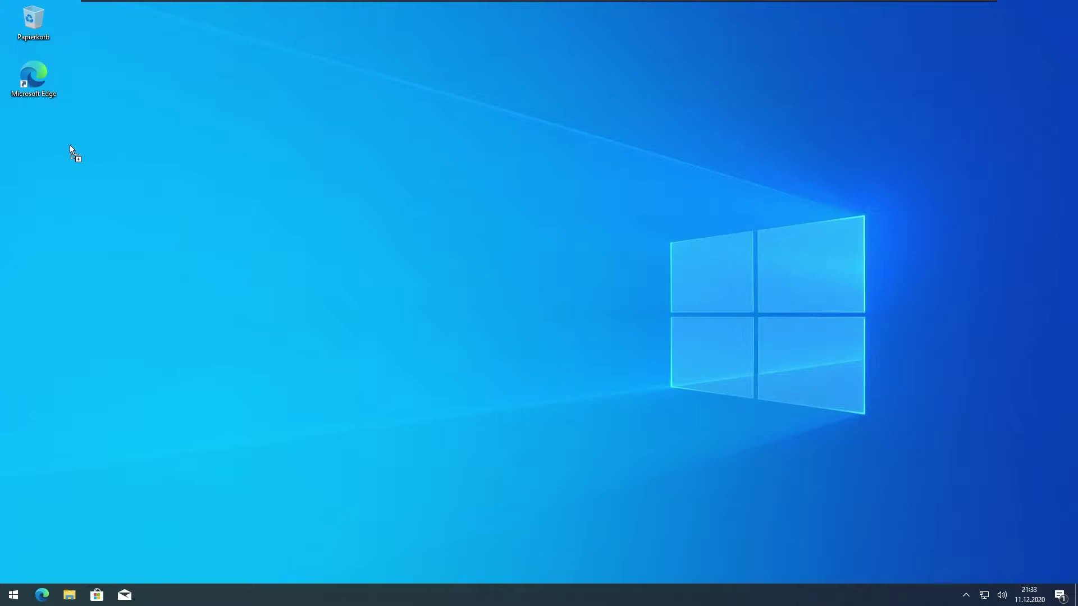
Place Desktop.zip on the desktop and look through its contents, including the Start Menu Tiles folder
drag(69, 145, 69, 146)
click(120, 120)
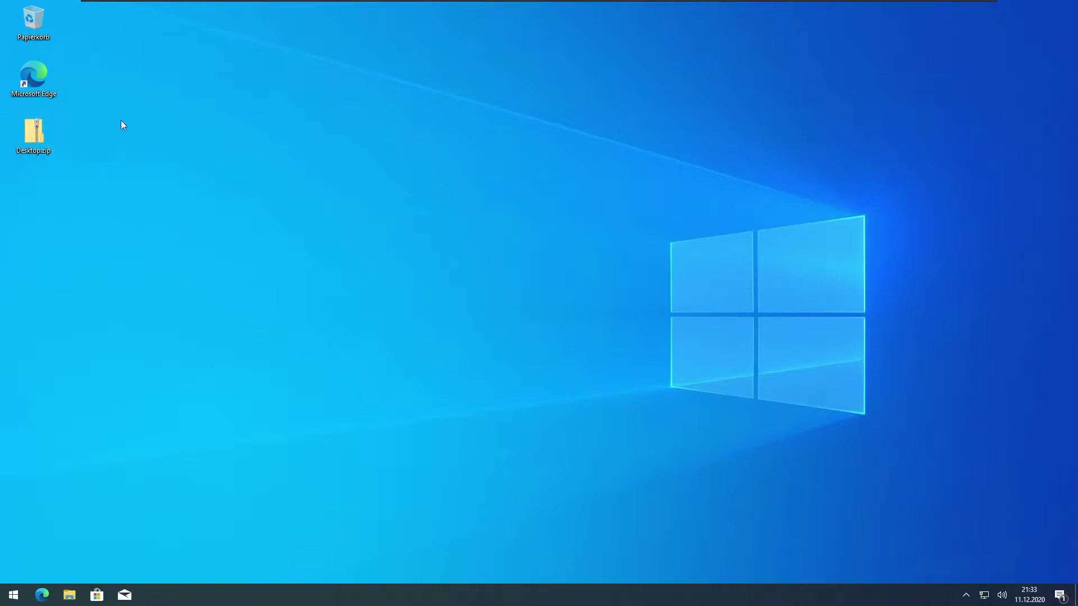
double_click(34, 133)
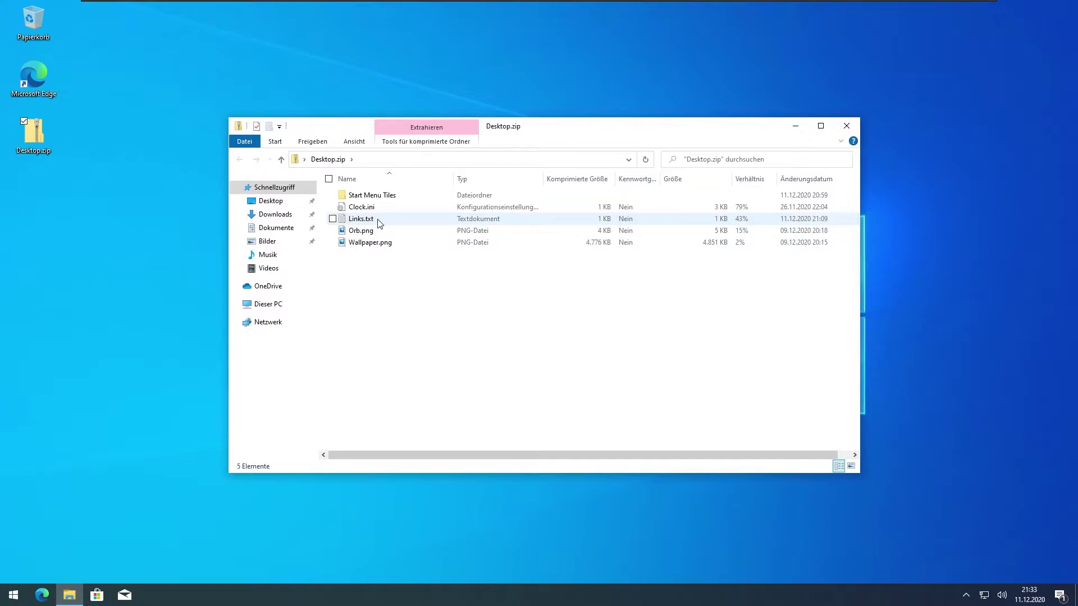
double_click(387, 195)
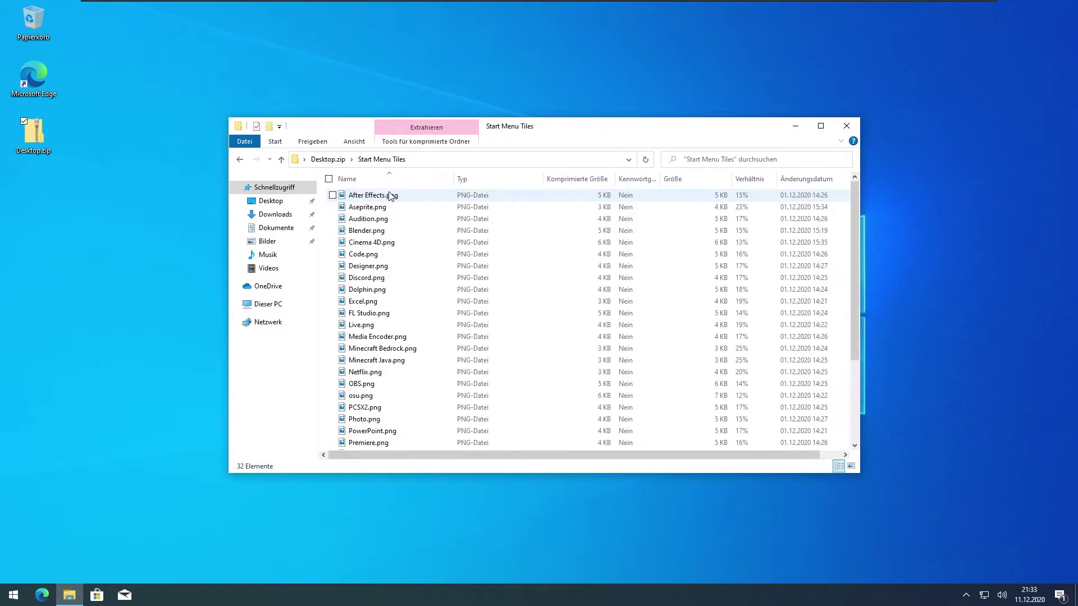
key(alt+Left)
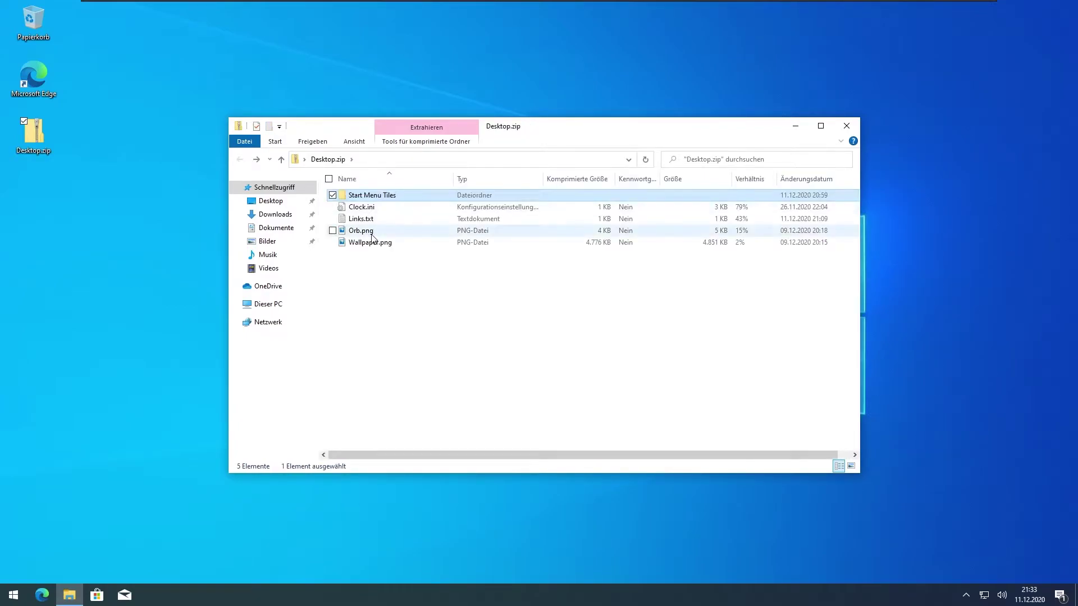
click(411, 242)
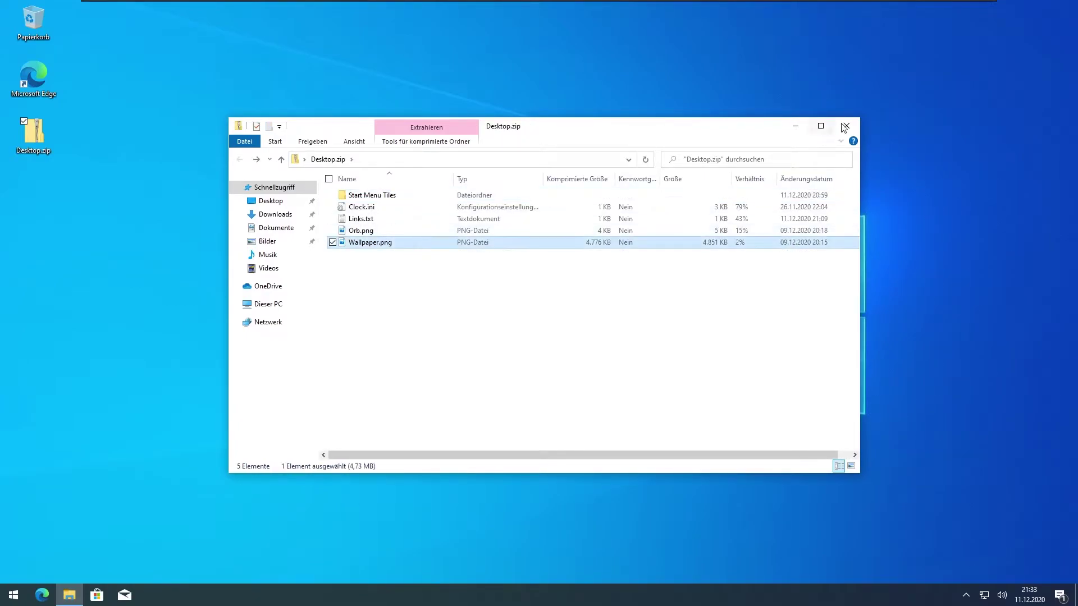
click(846, 125)
Extract Desktop.zip to a Desktop folder and display the extracted files as large icons
right_click(4, 132)
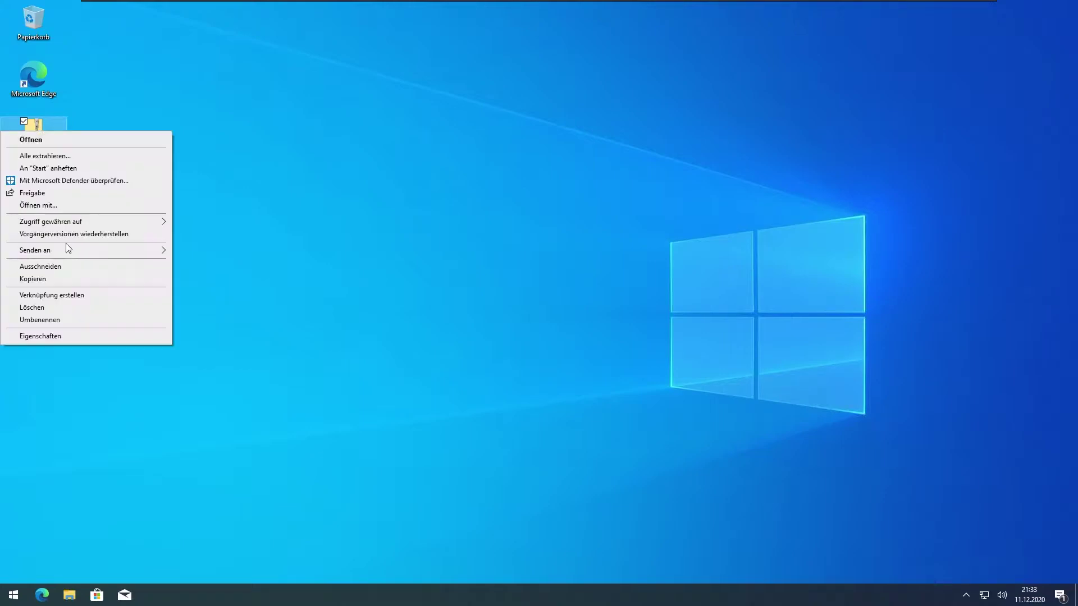
click(83, 158)
click(637, 405)
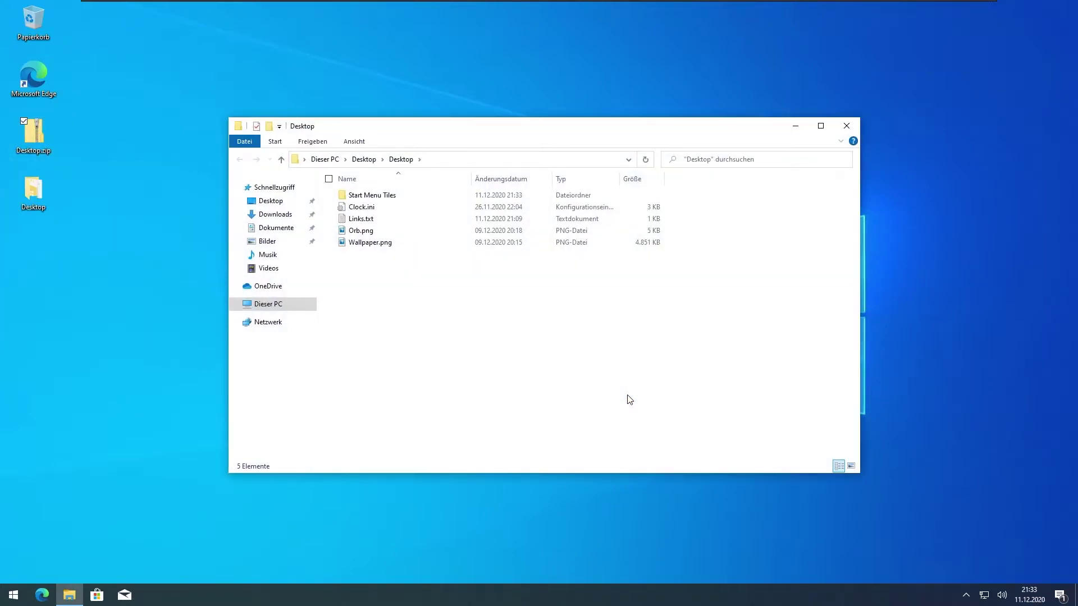
click(354, 141)
click(467, 158)
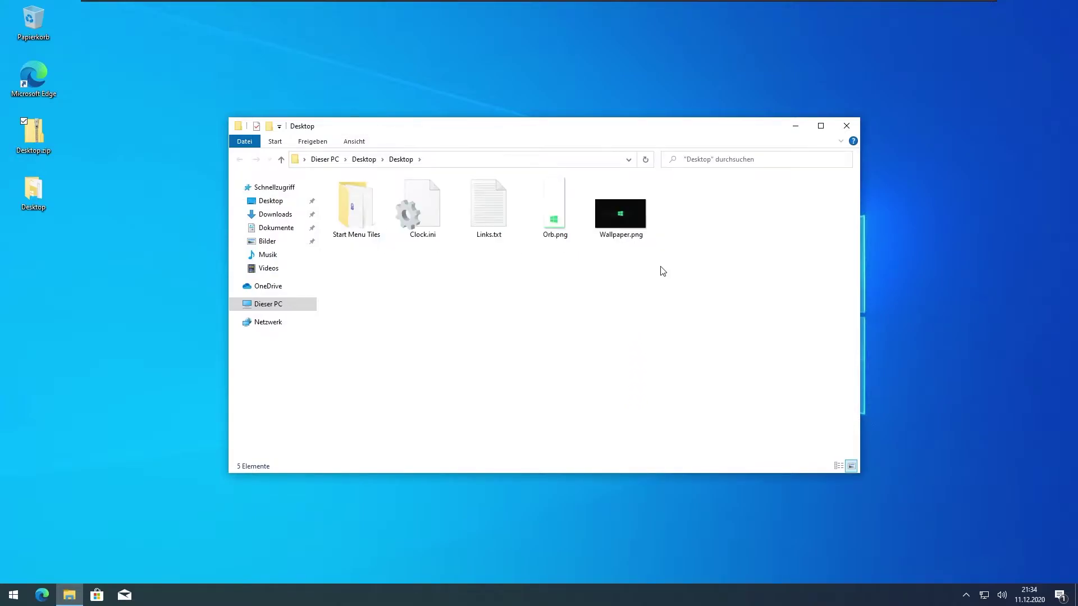
Set Wallpaper.png as the desktop background and minimize the folder window
right_click(623, 209)
click(535, 268)
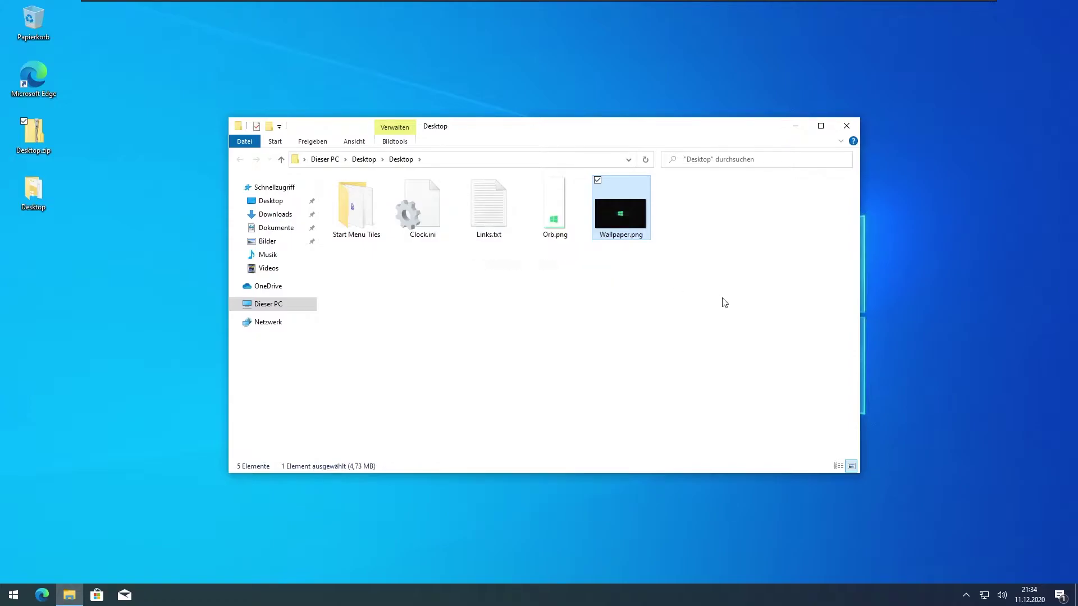
click(794, 130)
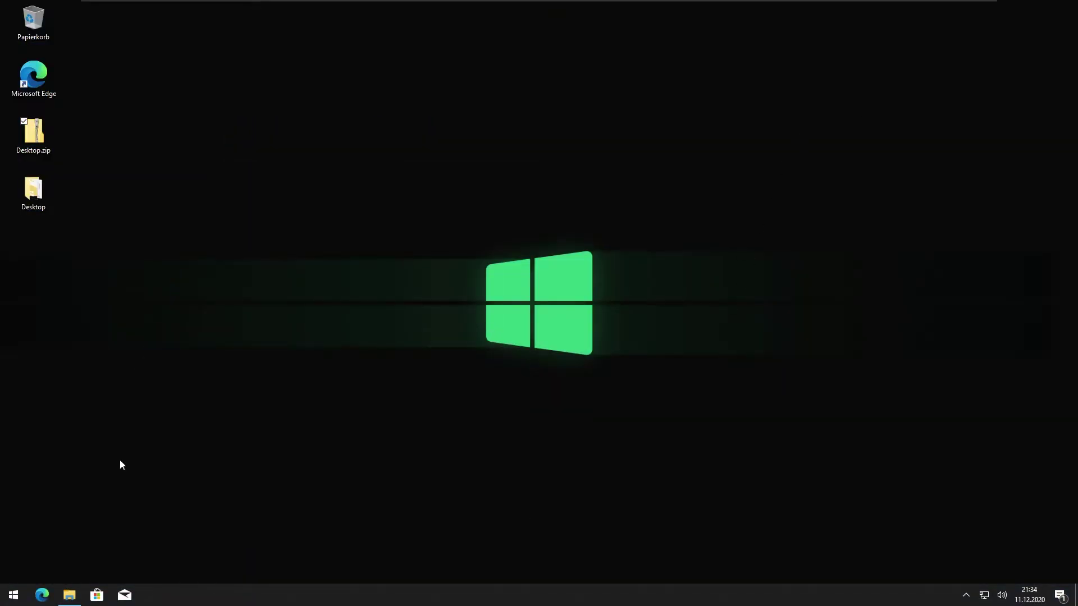
Set the Windows colour mode to Dunkel in the personalization settings
key(super+i)
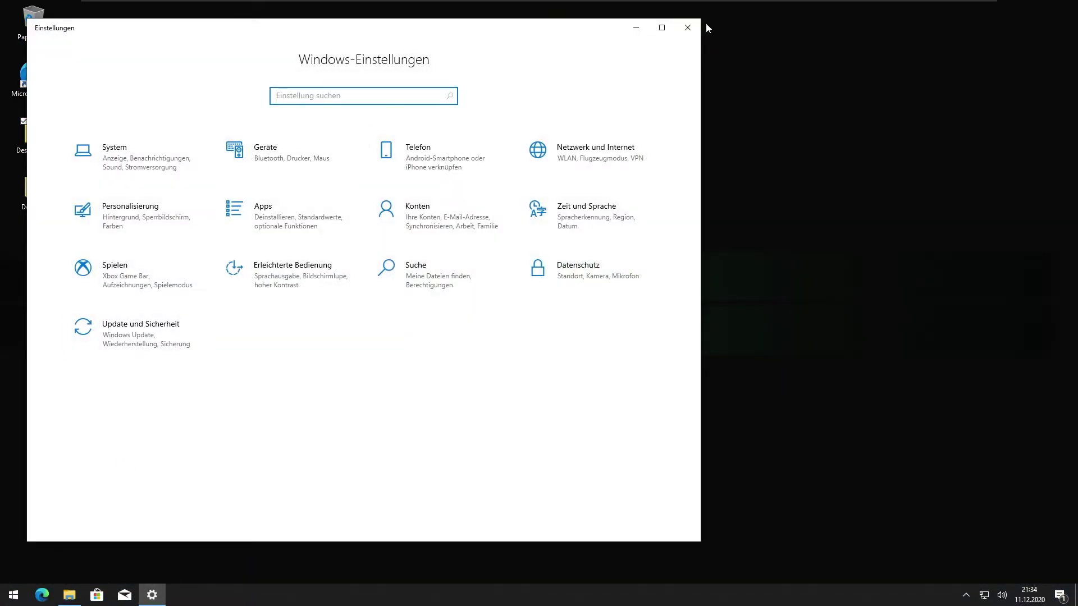
drag(700, 19, 996, 108)
key(Return)
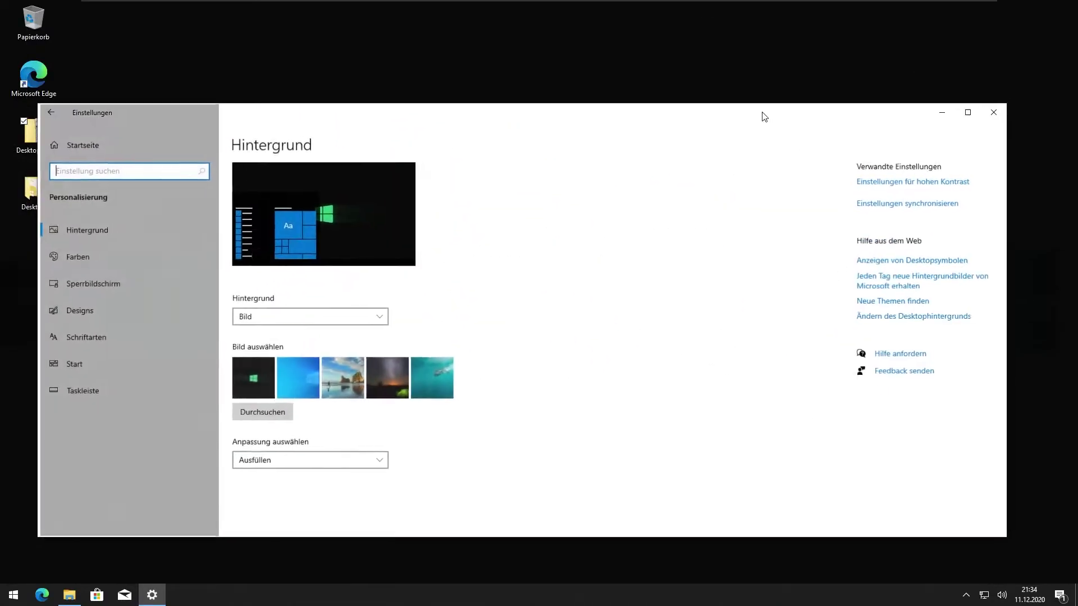
click(164, 227)
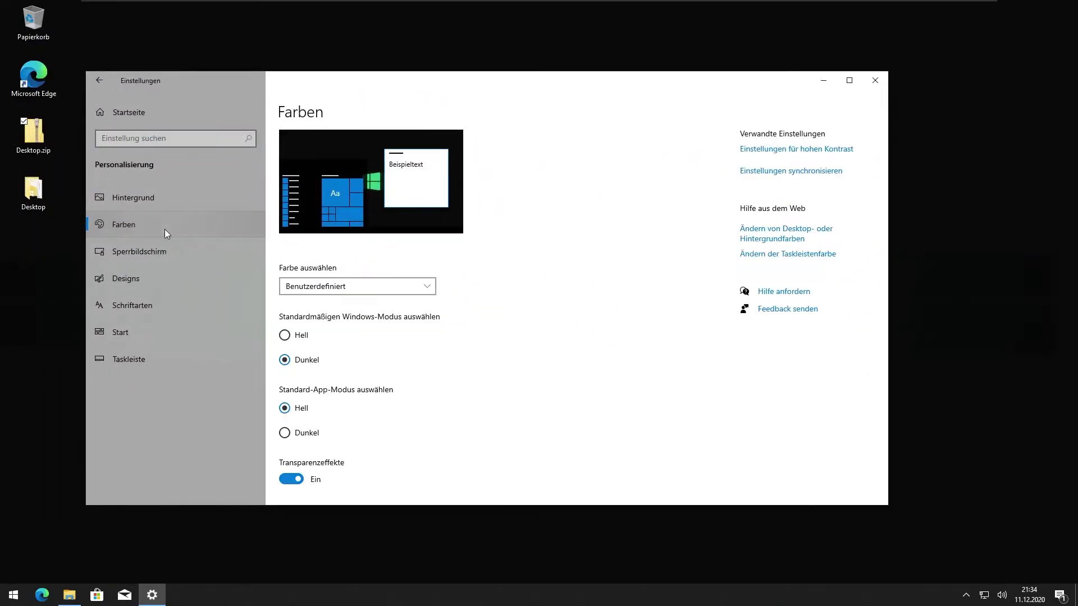
click(344, 286)
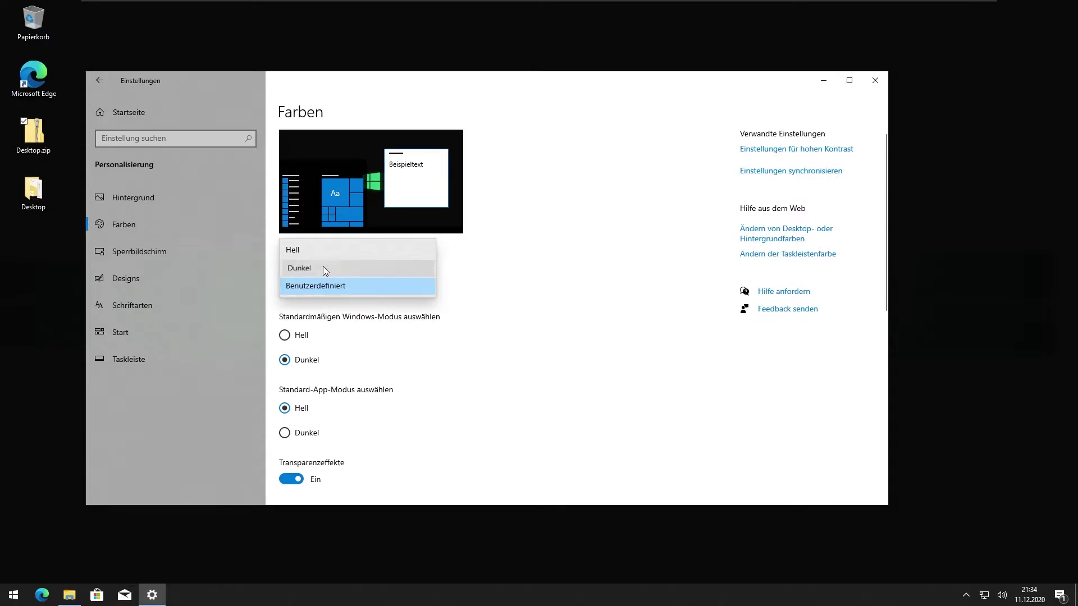
click(323, 267)
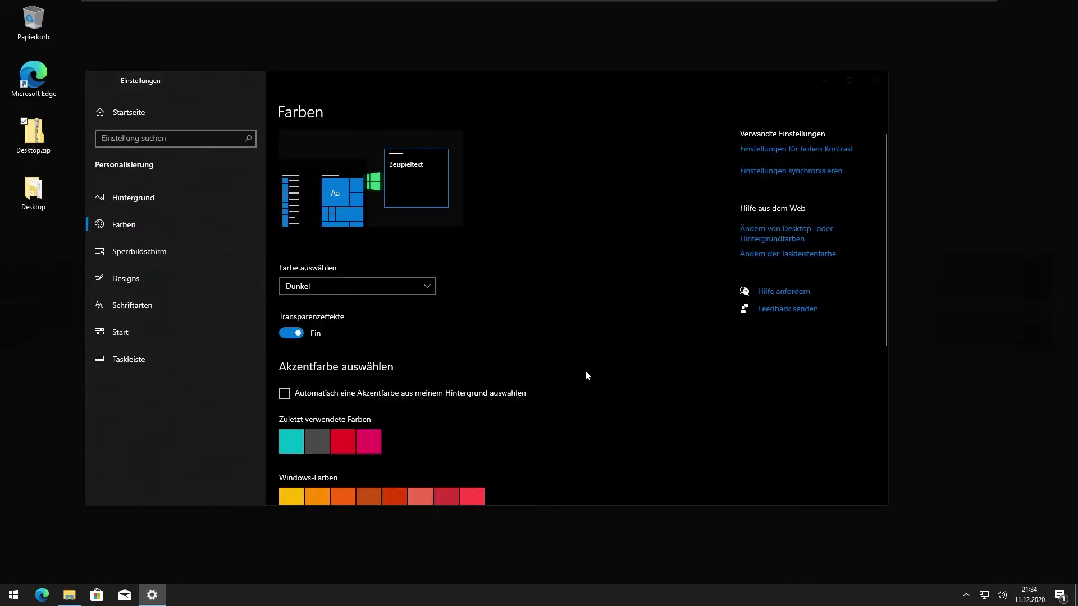
Set a custom Windows accent colour of #3dd17f
scroll(585, 369, down, 1)
key(super+d)
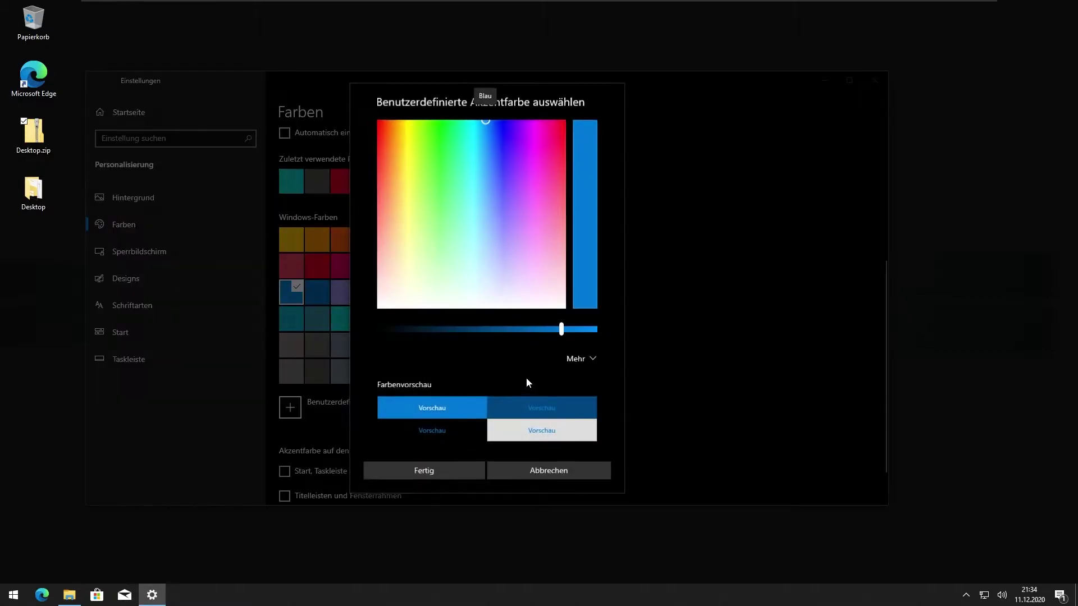
click(572, 357)
click(593, 377)
text(#3dd17f)
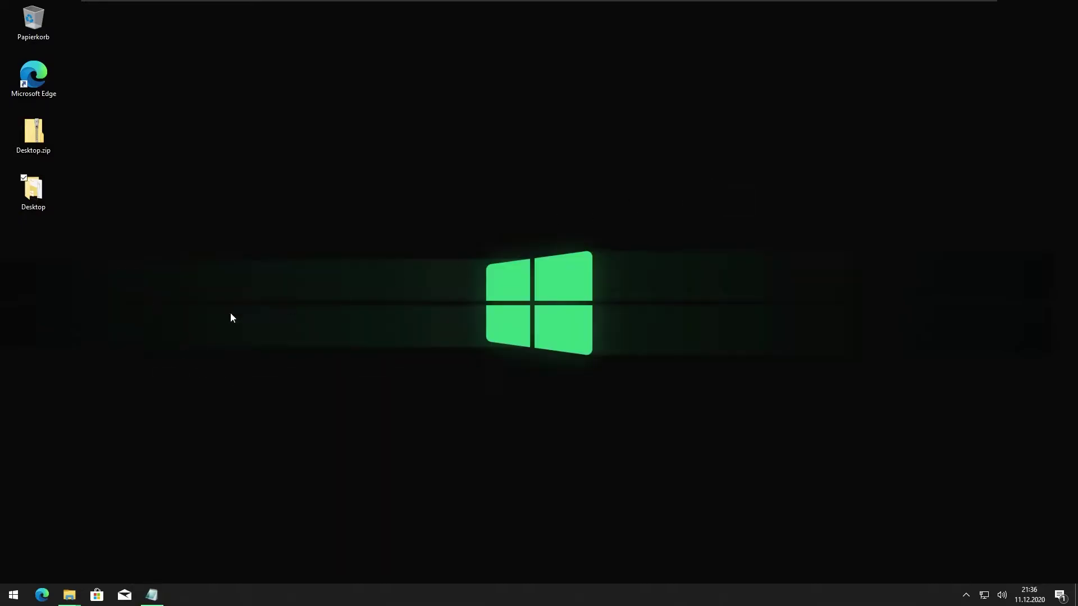
View the Start menu and run winver to check the Windows version
click(13, 595)
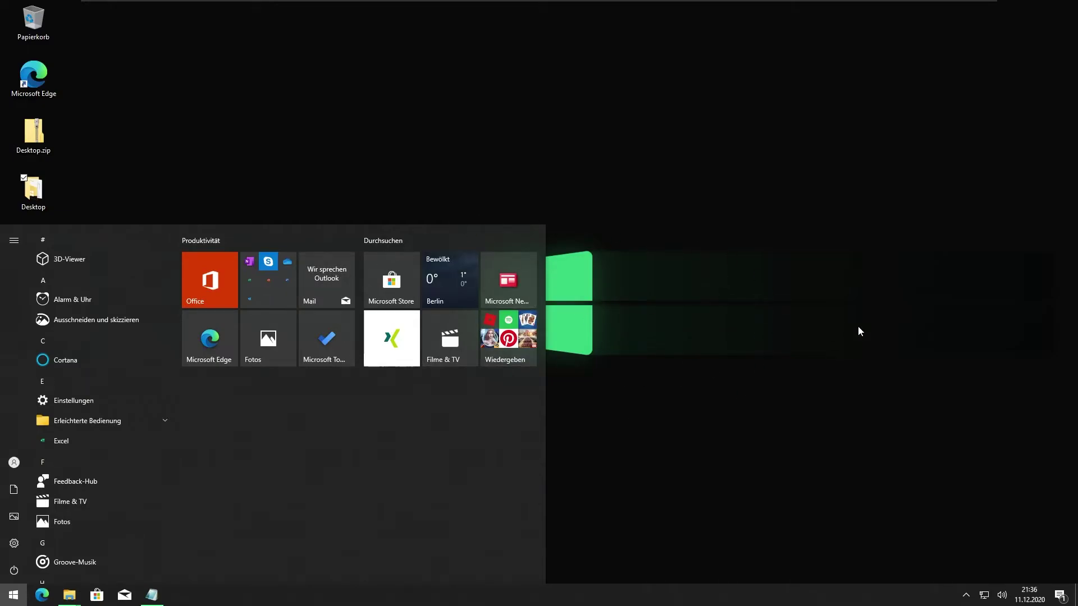
key(super+r)
text(winver)
key(Return)
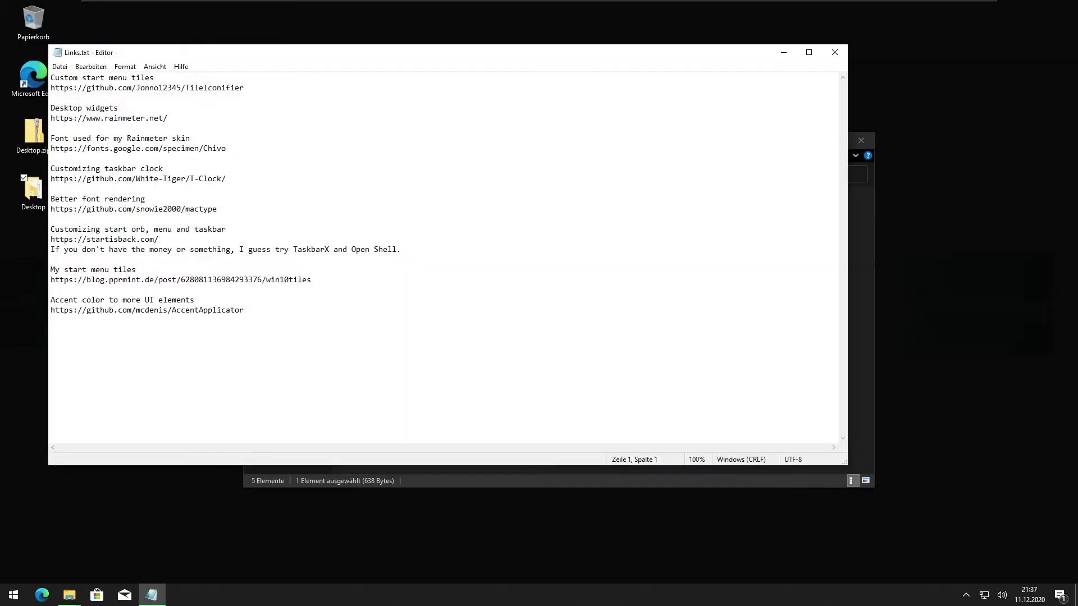
Copy the TileIconifier link from Links.txt and open its latest GitHub release, v2.2.6776.40900
drag(288, 59, 549, 101)
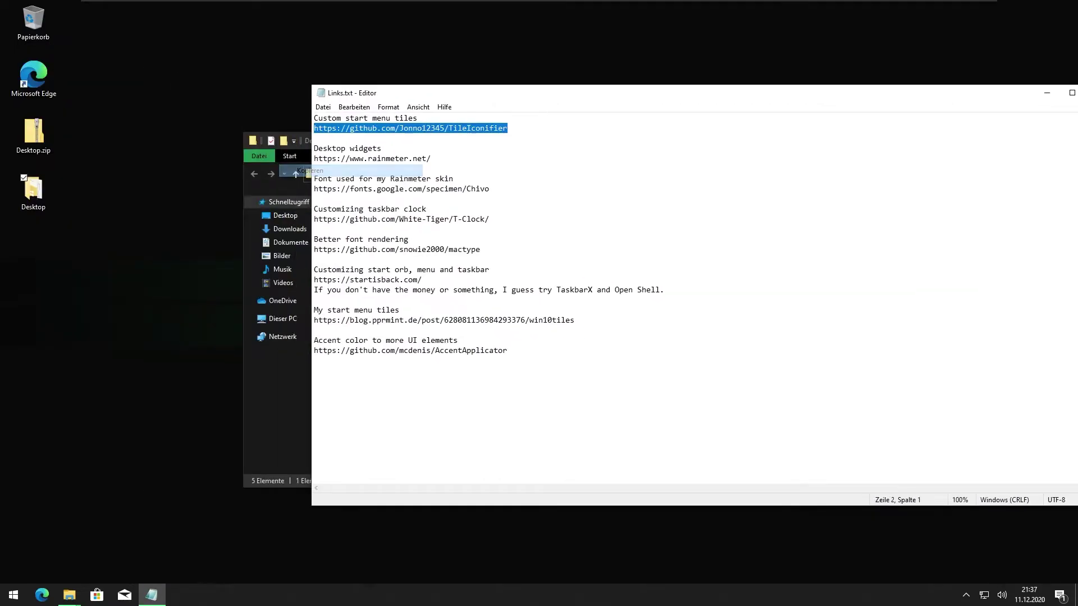
right_click(370, 129)
click(362, 163)
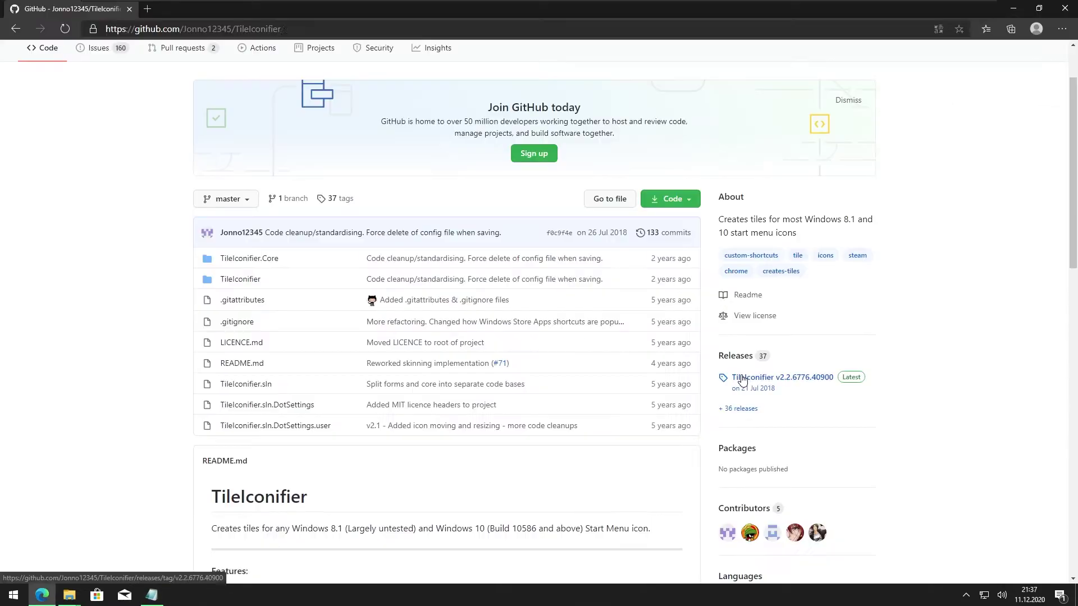
click(780, 377)
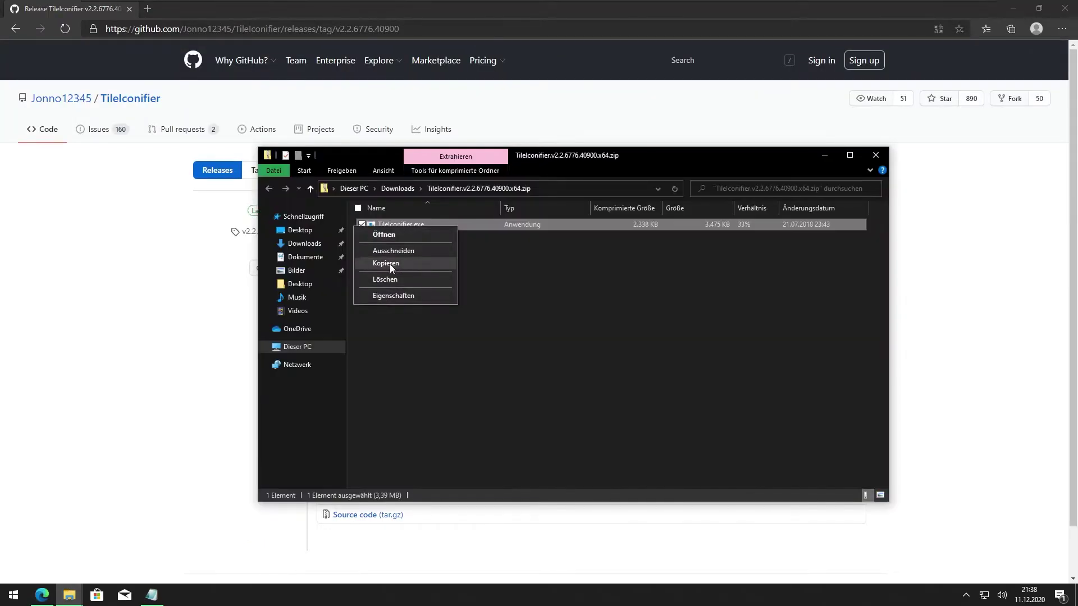
Copy TileIconifier.exe from the downloaded archive into a new folder named TileIconifier on the C: drive
click(390, 263)
click(267, 346)
click(306, 454)
right_click(330, 404)
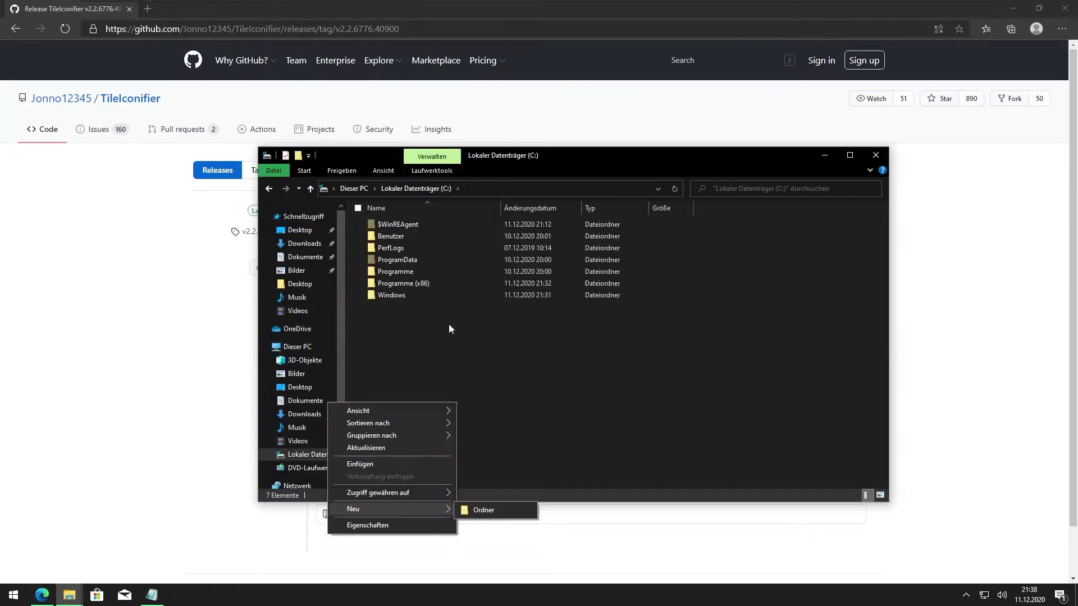
click(494, 509)
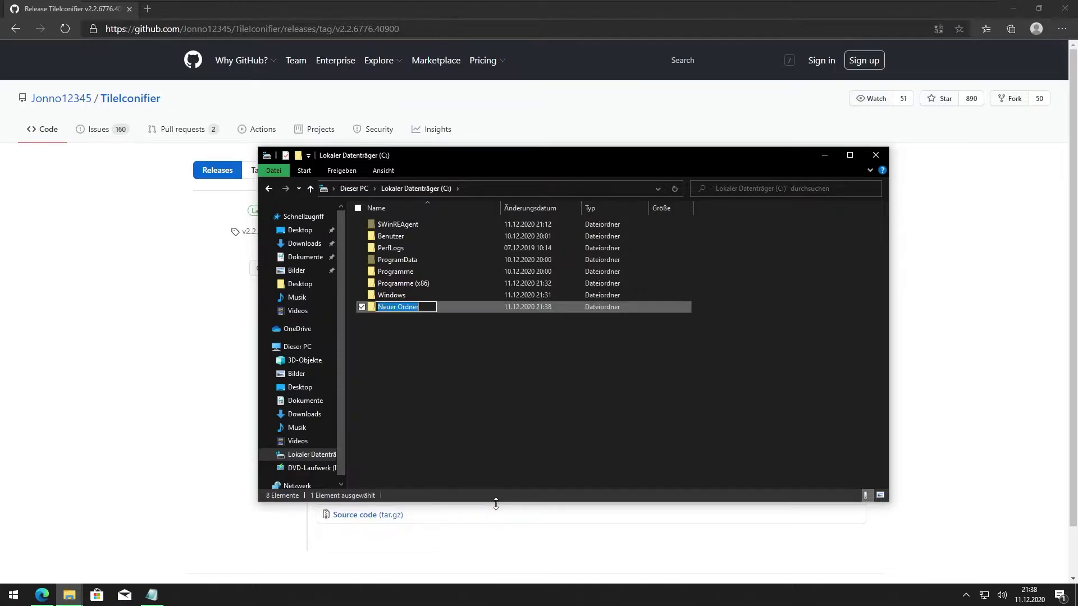
text(TileIconifier)
key(Return)
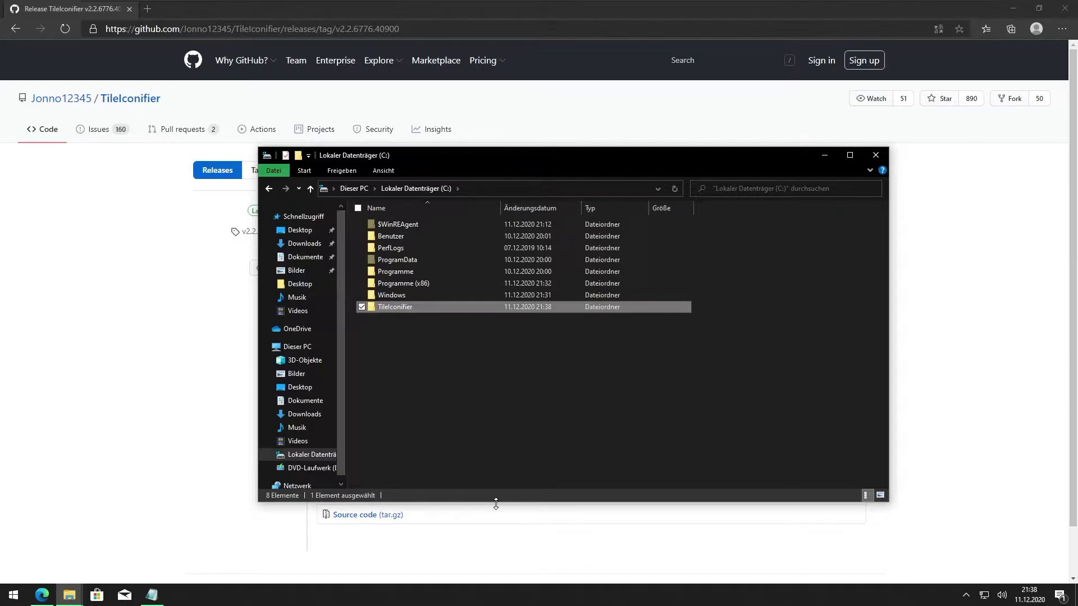
key(Return)
key(ctrl+v)
click(493, 352)
Launch TileIconifier and select the Notepad shortcut in its list
double_click(430, 227)
drag(353, 157, 352, 241)
scroll(225, 196, up, 8)
click(220, 177)
Use Code.png from the Start Menu Tiles folder as Notepad's custom tile image and iconify the tile
double_click(409, 157)
click(430, 313)
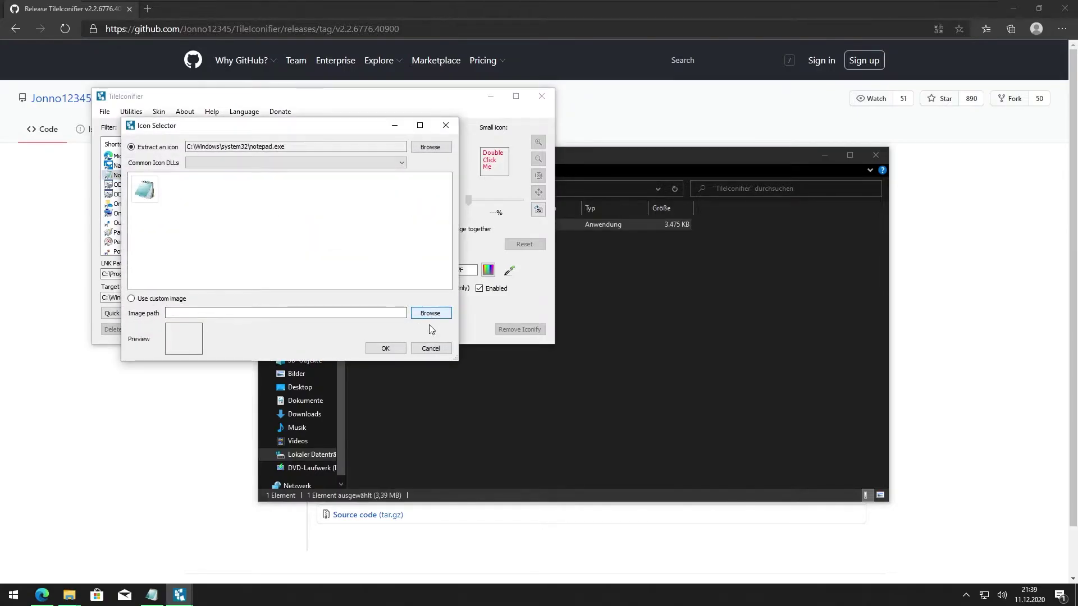
drag(649, 238, 619, 222)
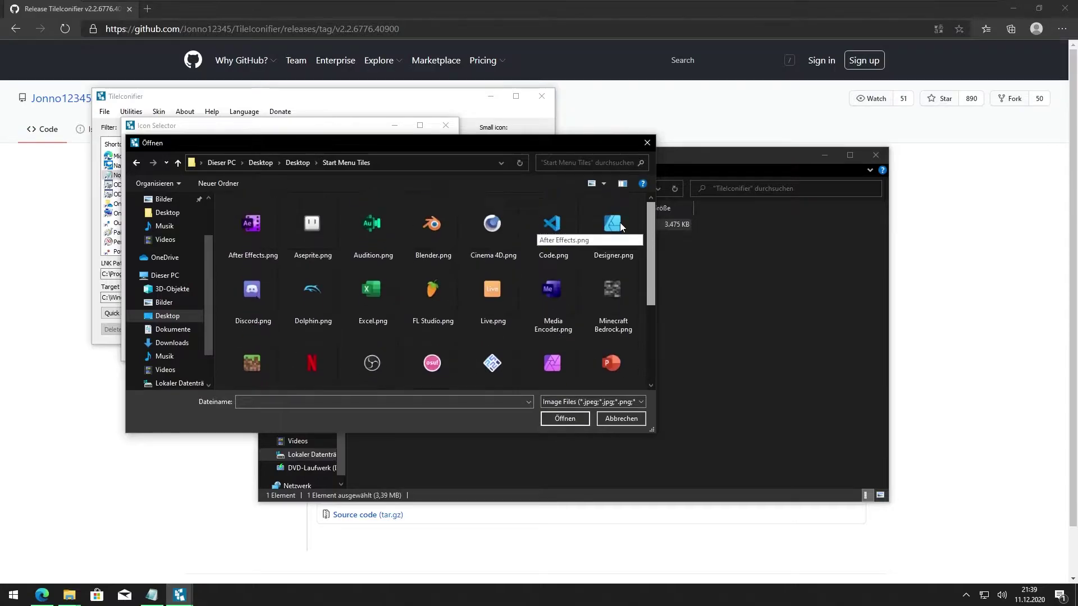
double_click(539, 221)
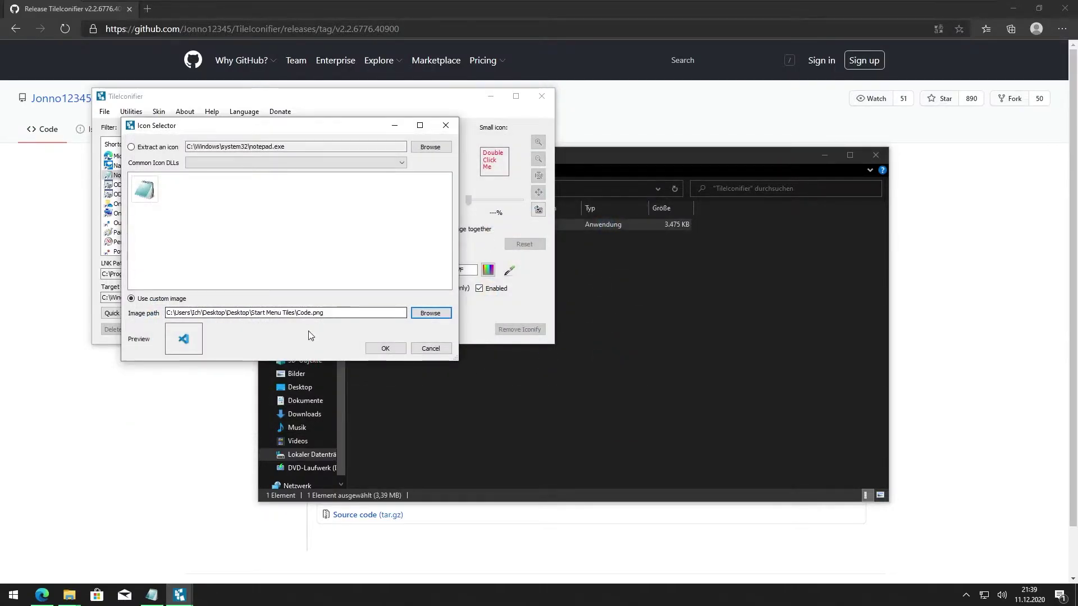
click(381, 350)
click(389, 329)
Find Notepad by searching the Start menu and pin the Editor app to Start
key(super)
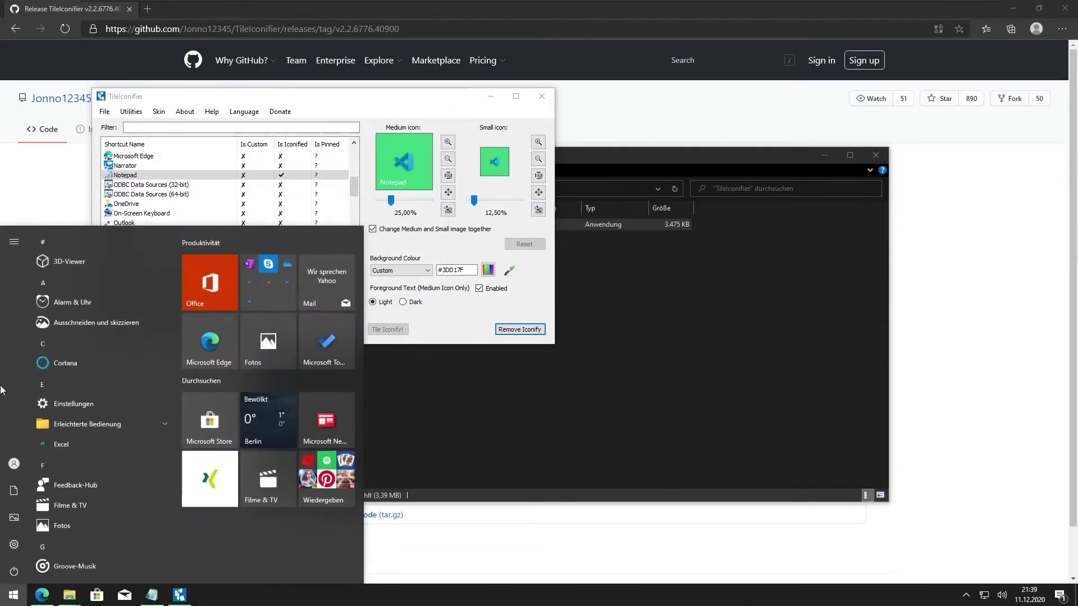
scroll(114, 398, down, 10)
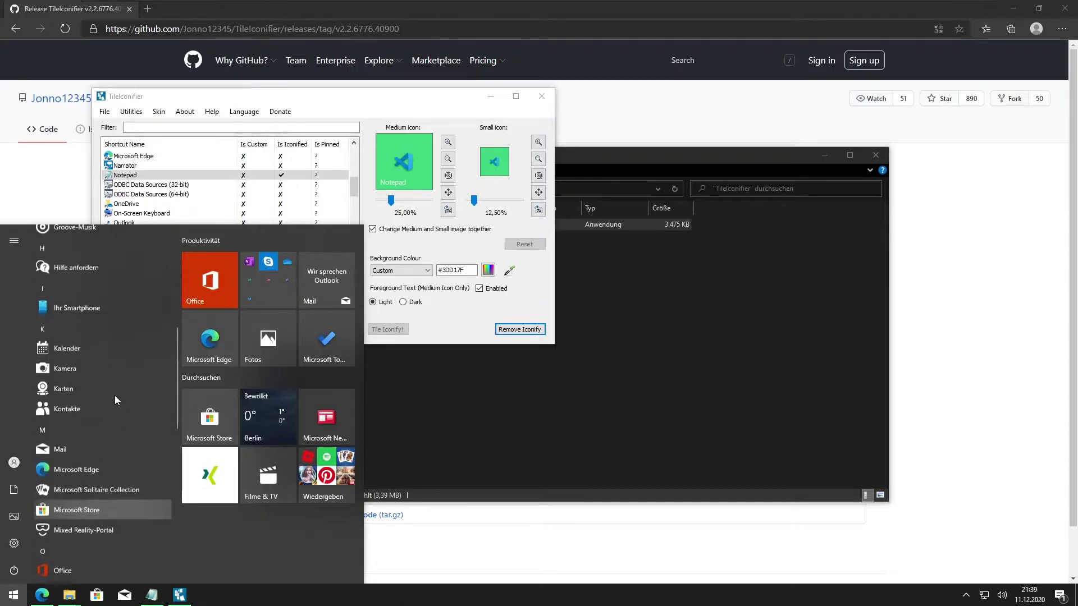
text(notepad)
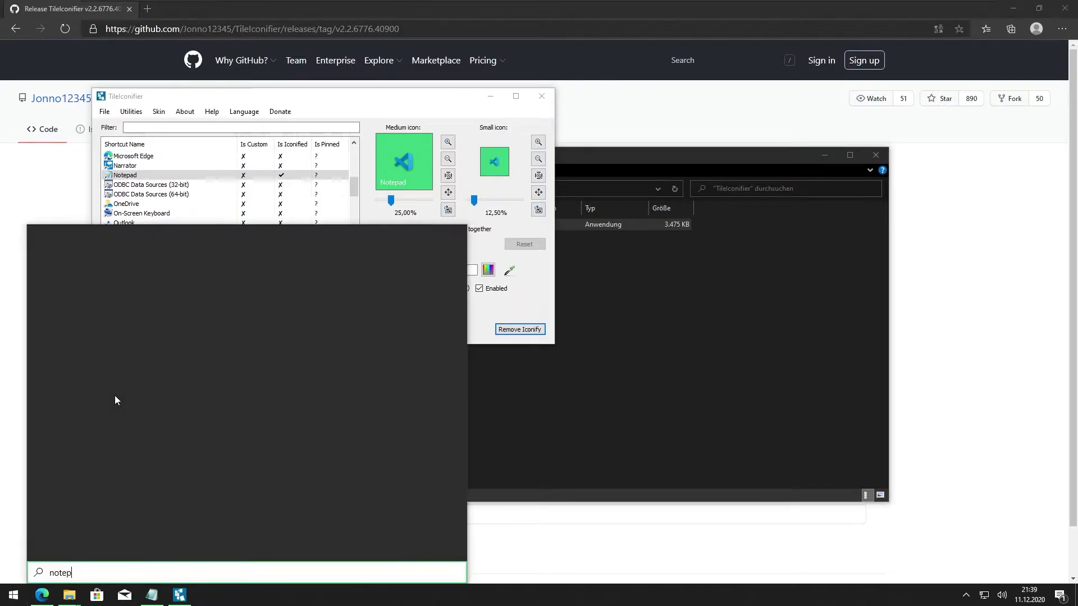
key(shift+F10)
key(Up)
key(Up)
key(Up)
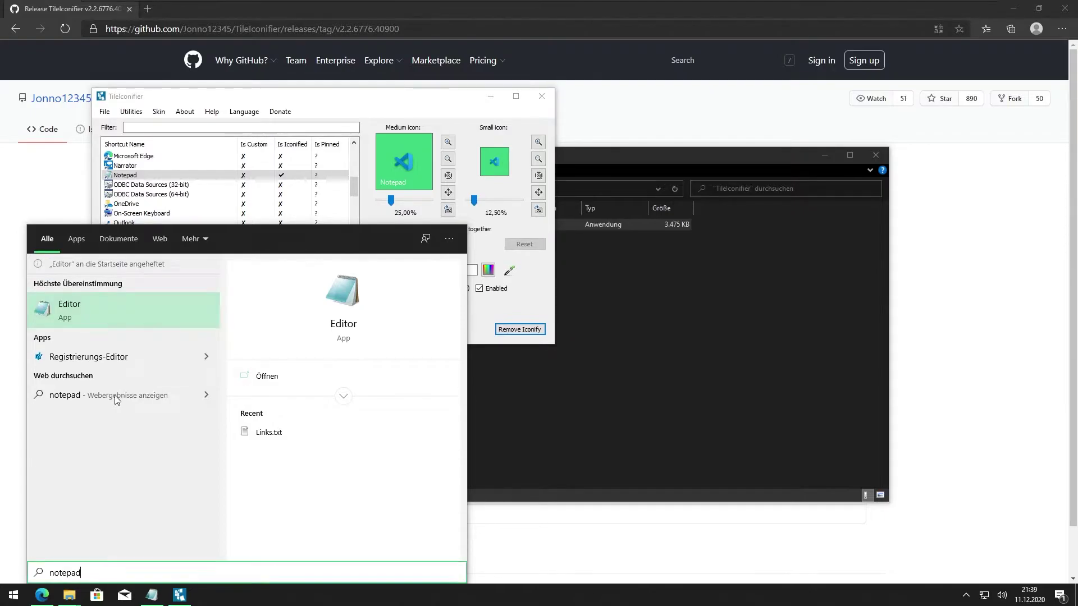
Iconify Notepad's tile again with Audition.png from the Start Menu Tiles folder and check the pinned tile in Start
key(Return)
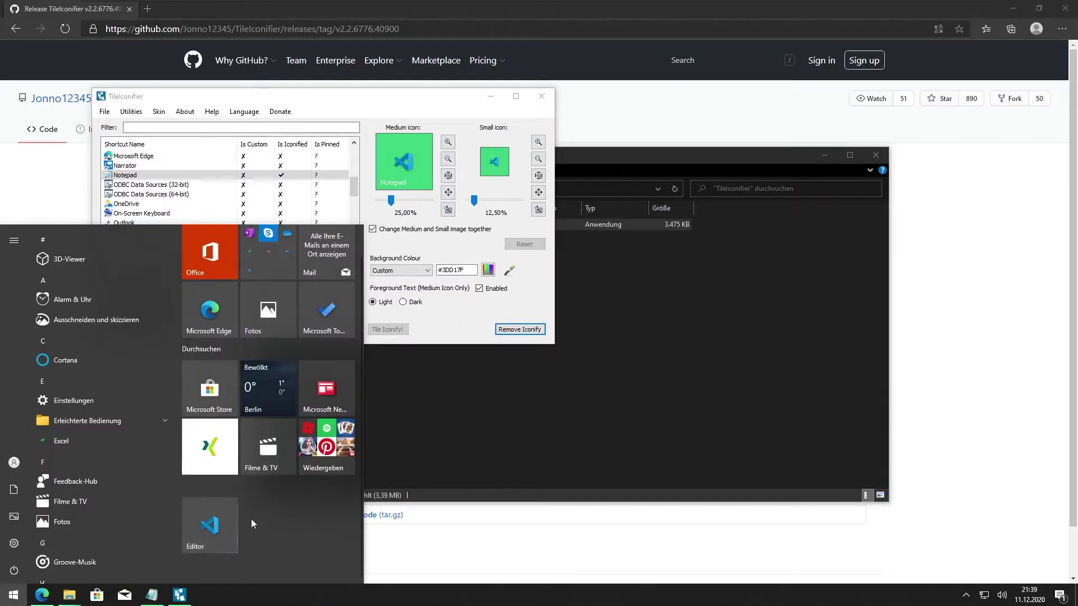
click(387, 164)
click(449, 331)
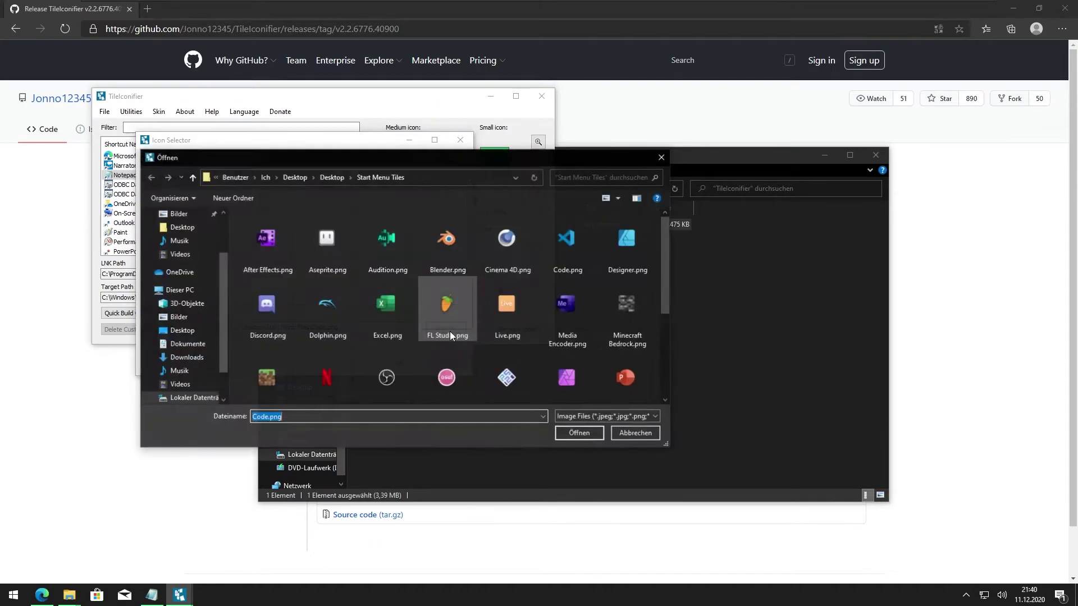
double_click(385, 247)
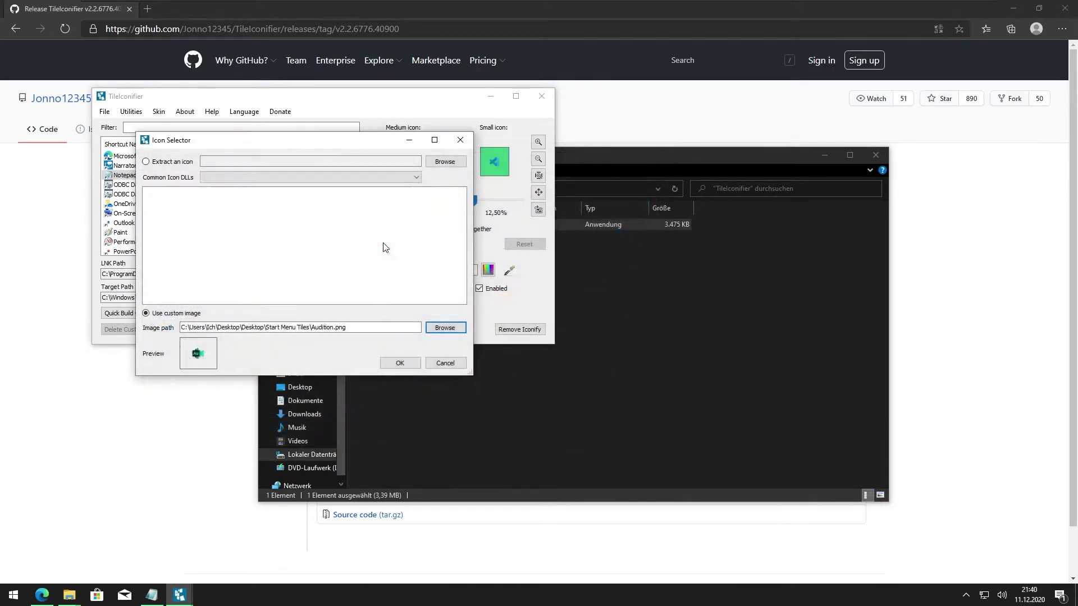
click(388, 363)
click(383, 330)
key(super)
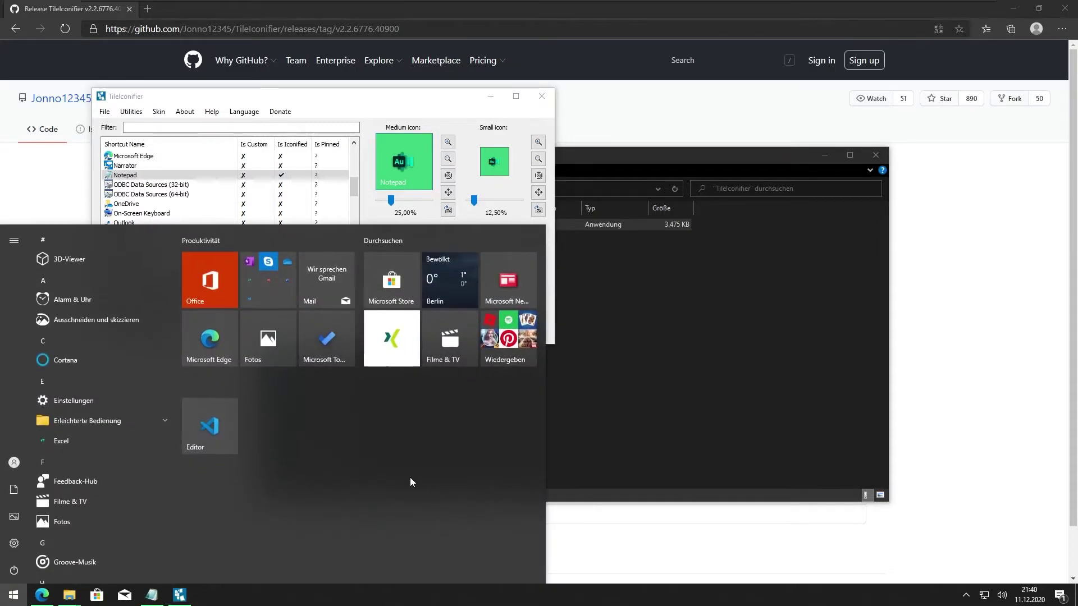
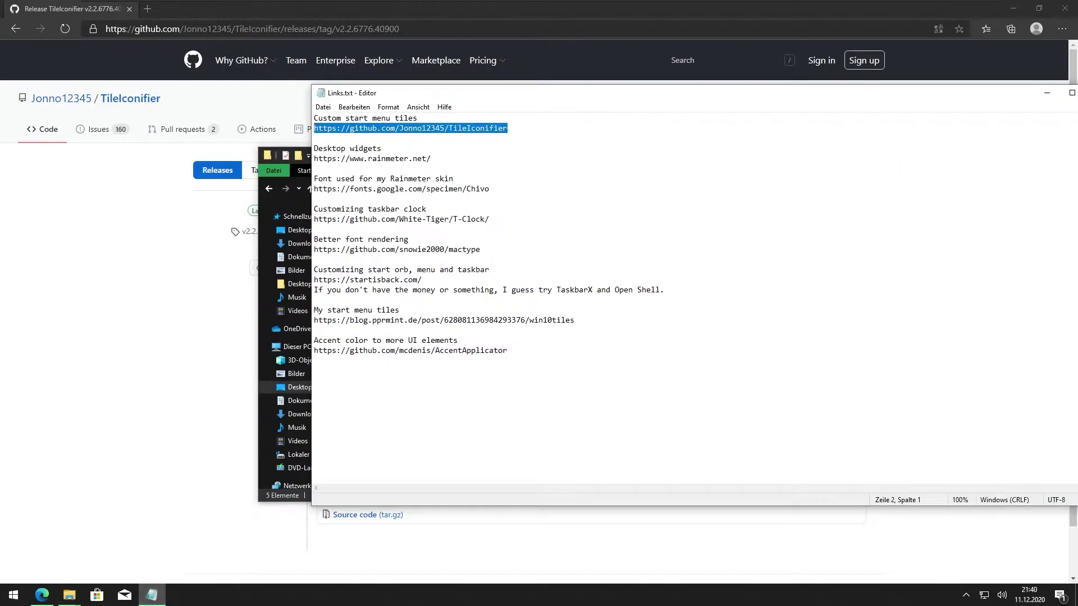
Select and copy the Rainmeter website link in Links.txt
click(431, 158)
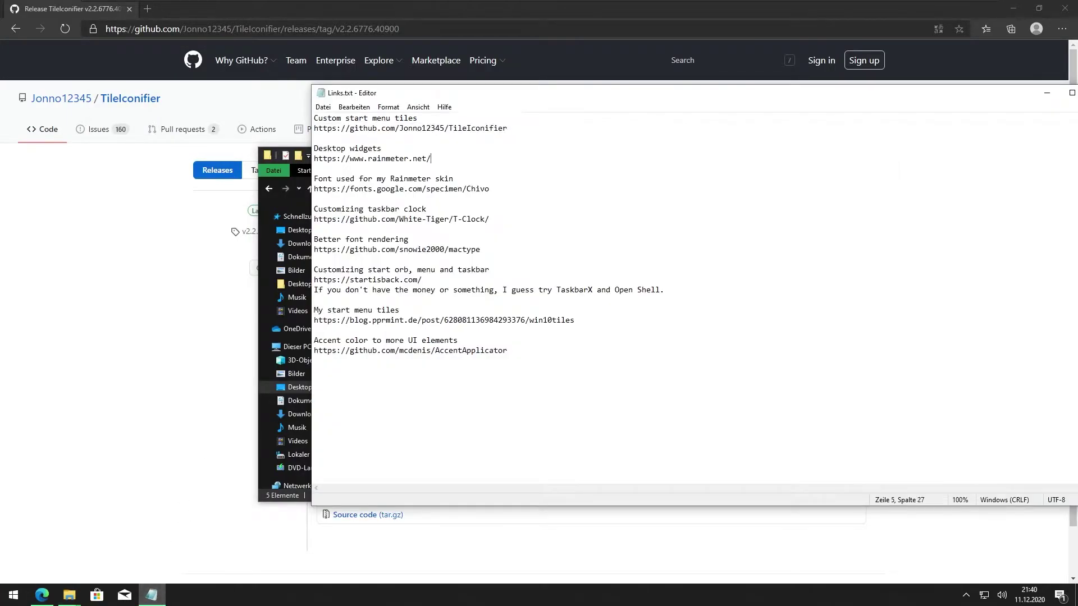
drag(431, 158, 315, 158)
right_click(315, 160)
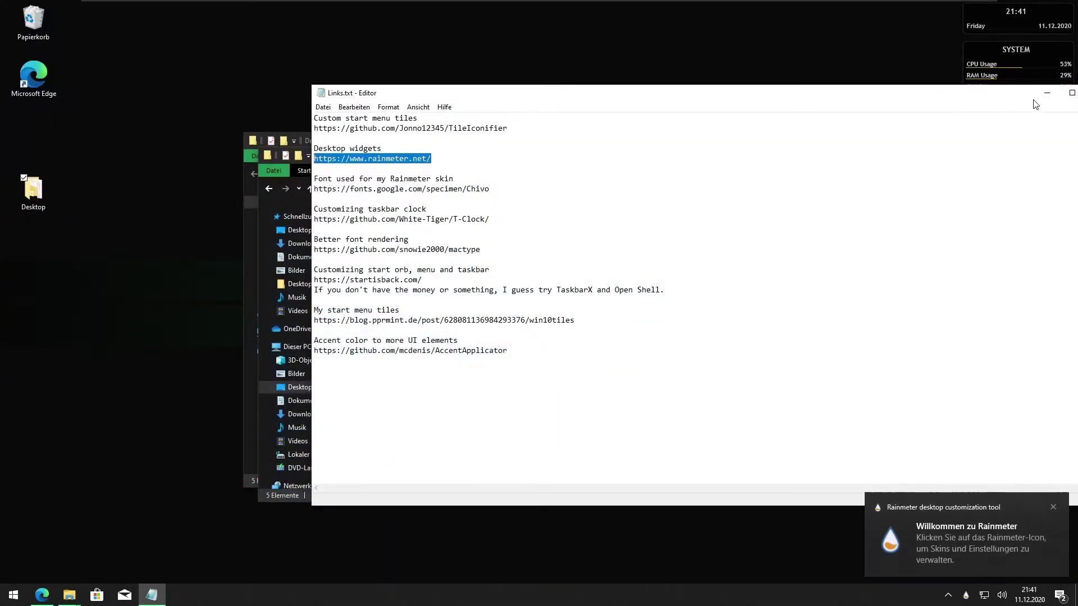
Minimize the open windows and unload the default illustro skins from the desktop
click(1047, 93)
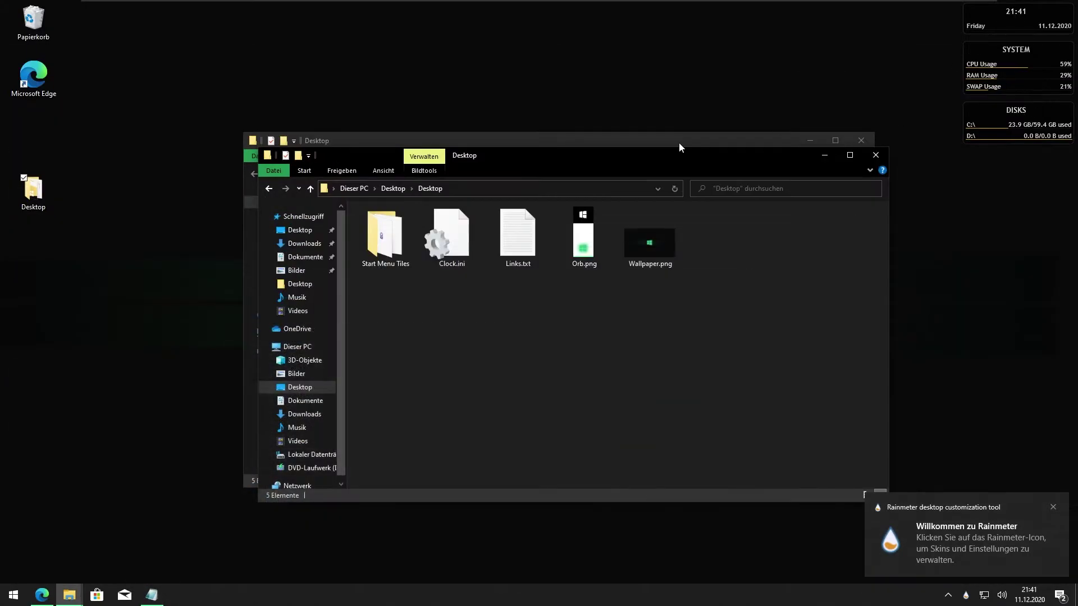
click(824, 158)
right_click(1016, 133)
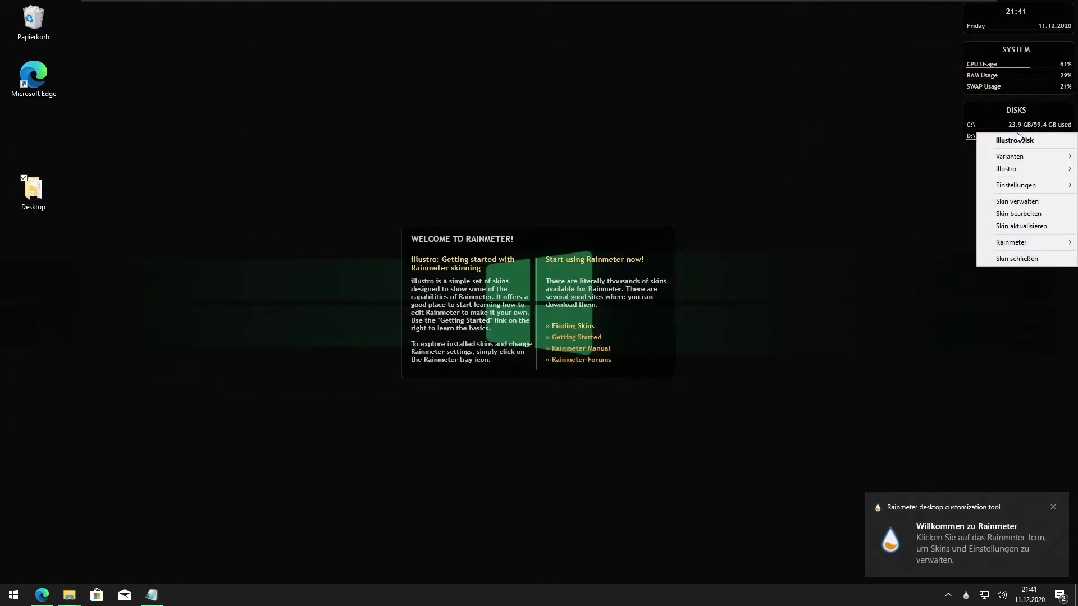
click(1020, 259)
right_click(1026, 100)
mouse_move(1010, 203)
click(932, 319)
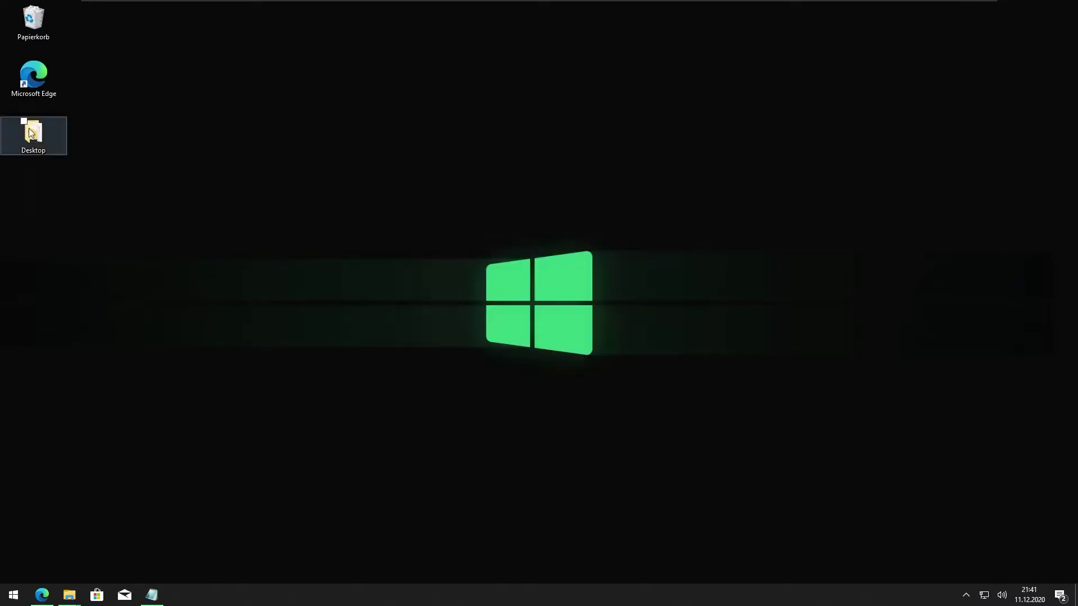
Open the Desktop folder on the desktop and copy Clock.ini from it
double_click(26, 133)
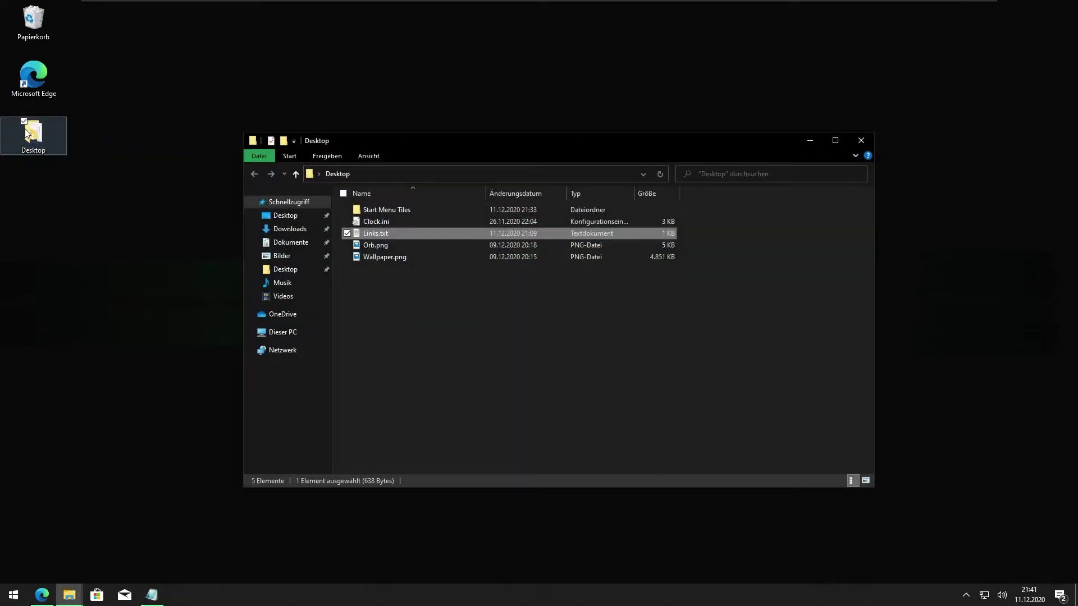
click(379, 221)
right_click(405, 223)
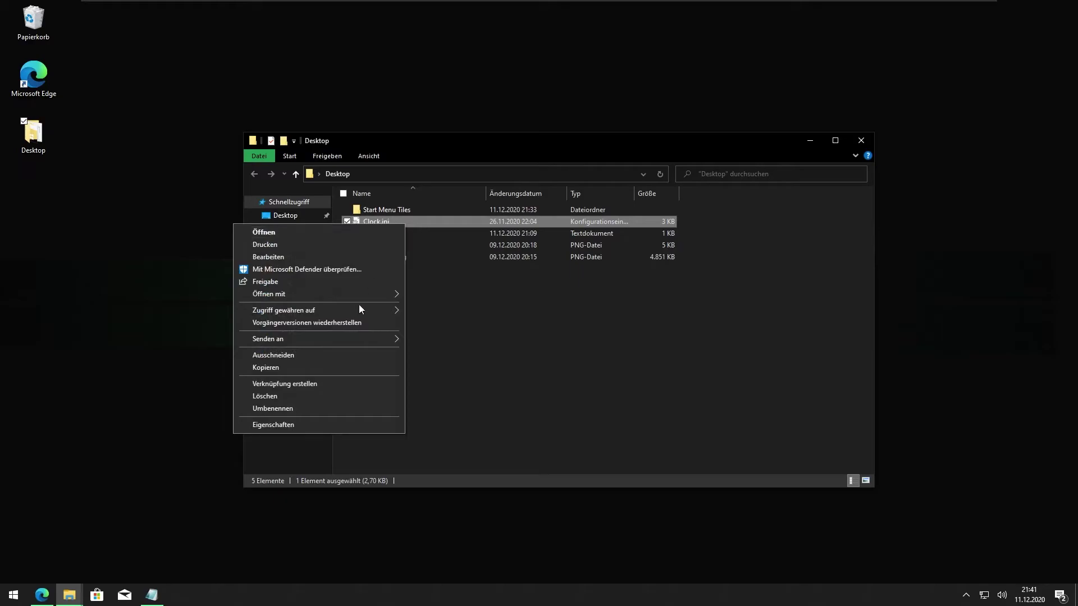
click(308, 370)
Create a folder named Mint Center in Dokumente > Rainmeter > Skins, paste Clock.ini into it, and minimize the window
click(289, 332)
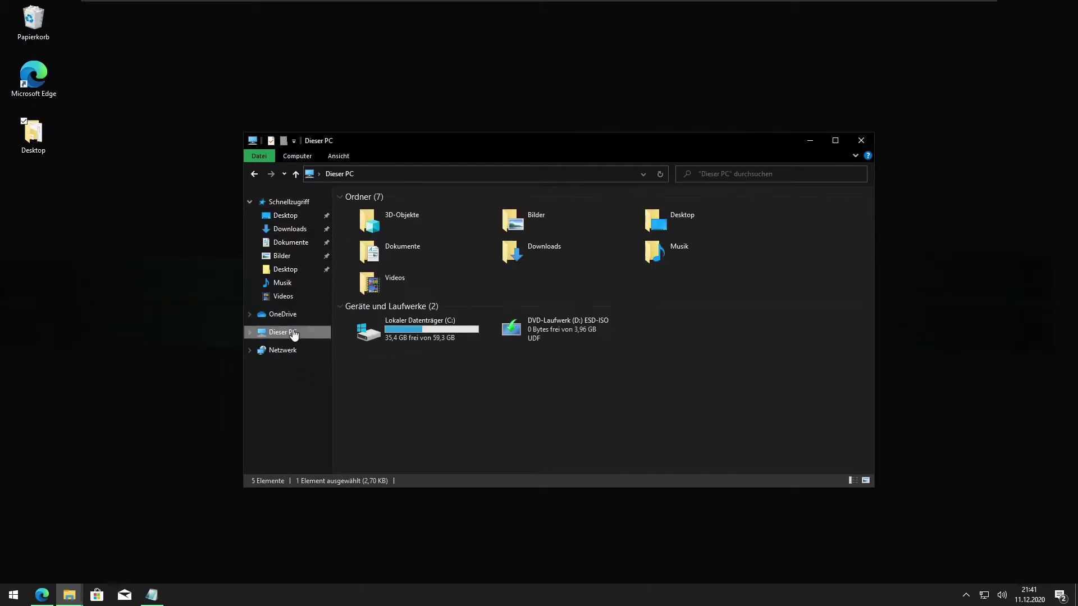
double_click(401, 253)
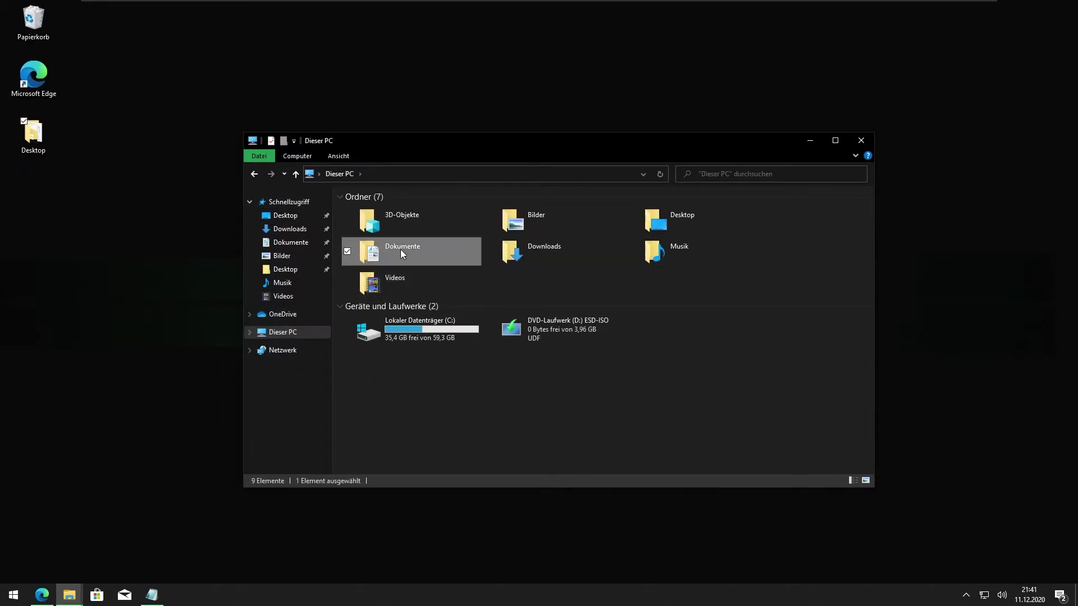
double_click(385, 209)
click(386, 210)
double_click(385, 210)
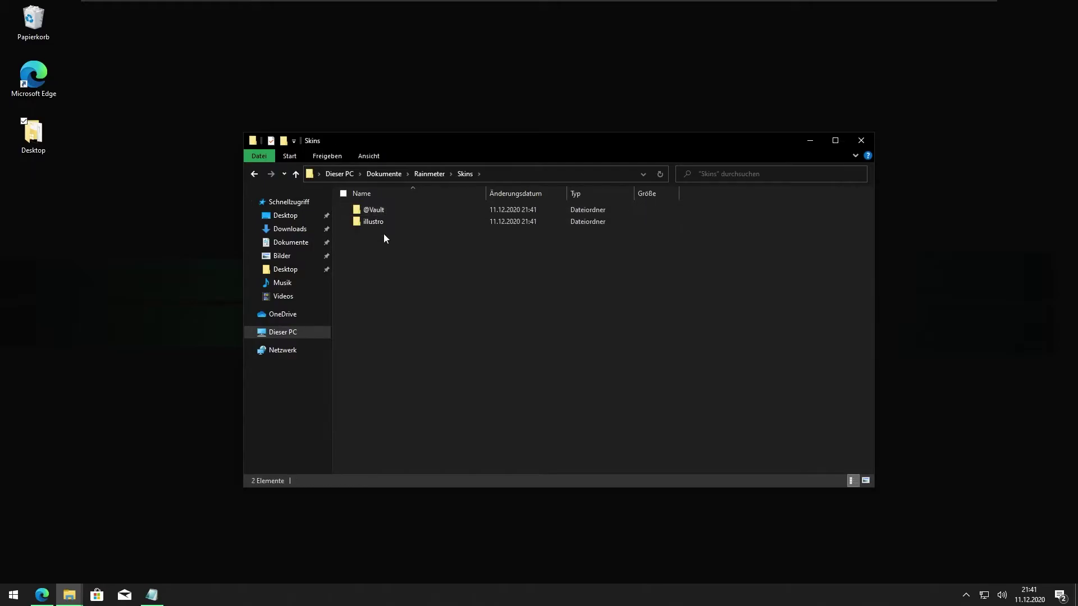
right_click(383, 233)
mouse_move(328, 369)
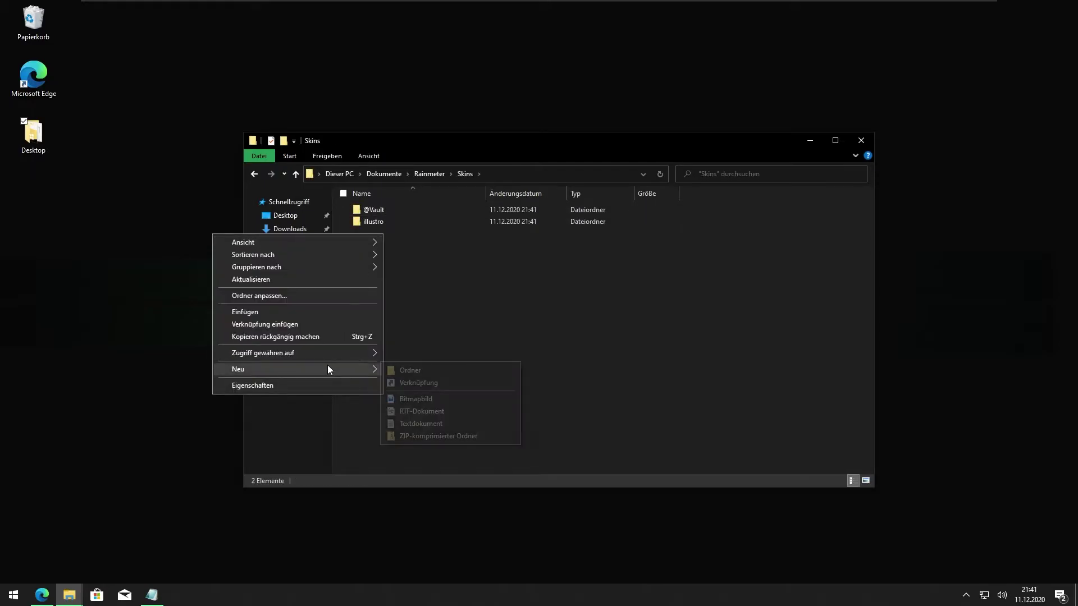
click(425, 371)
text(Mint Center)
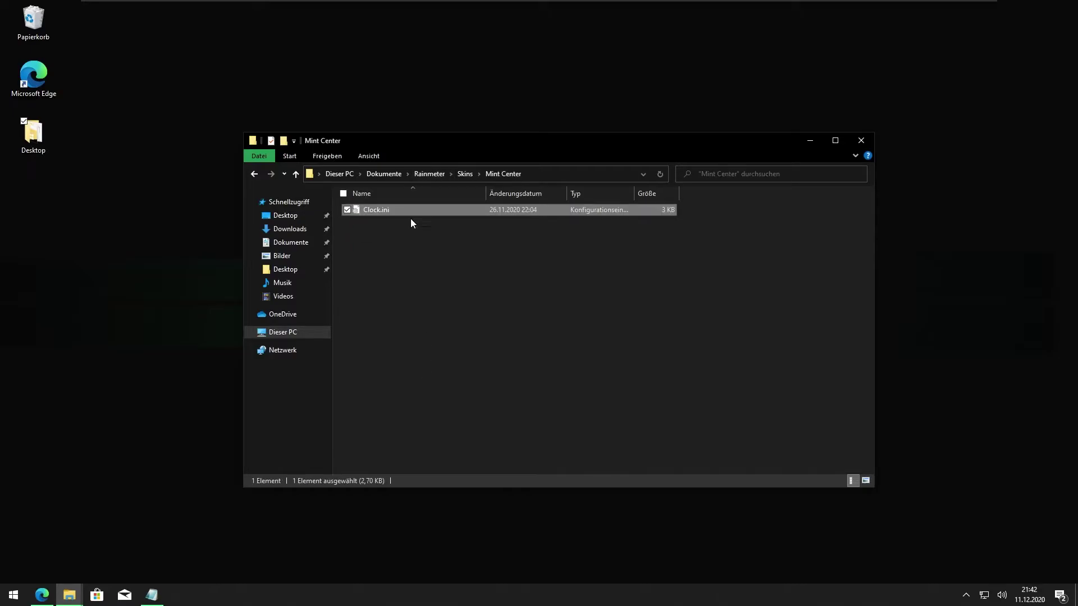
click(810, 141)
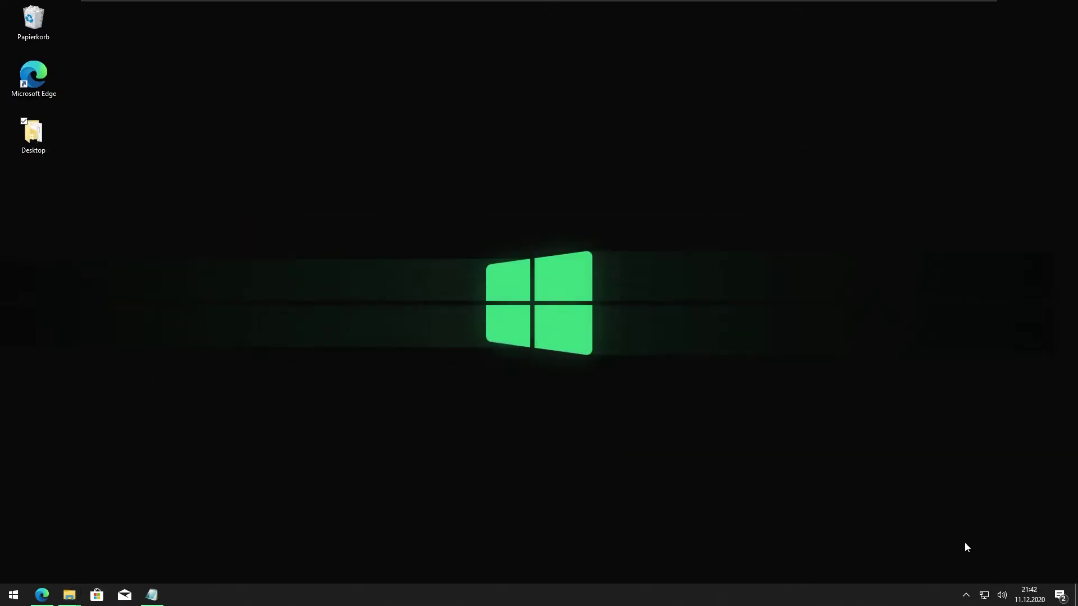
Refresh all skins in the Rainmeter manager and load Clock.ini from the Mint Center folder
click(965, 595)
click(988, 572)
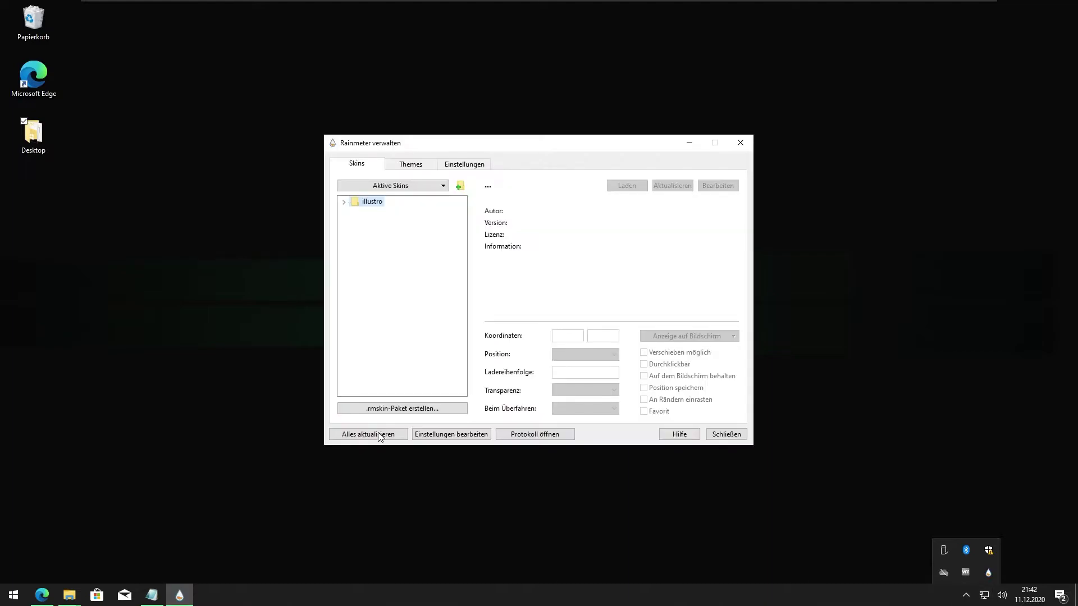
click(382, 435)
click(371, 212)
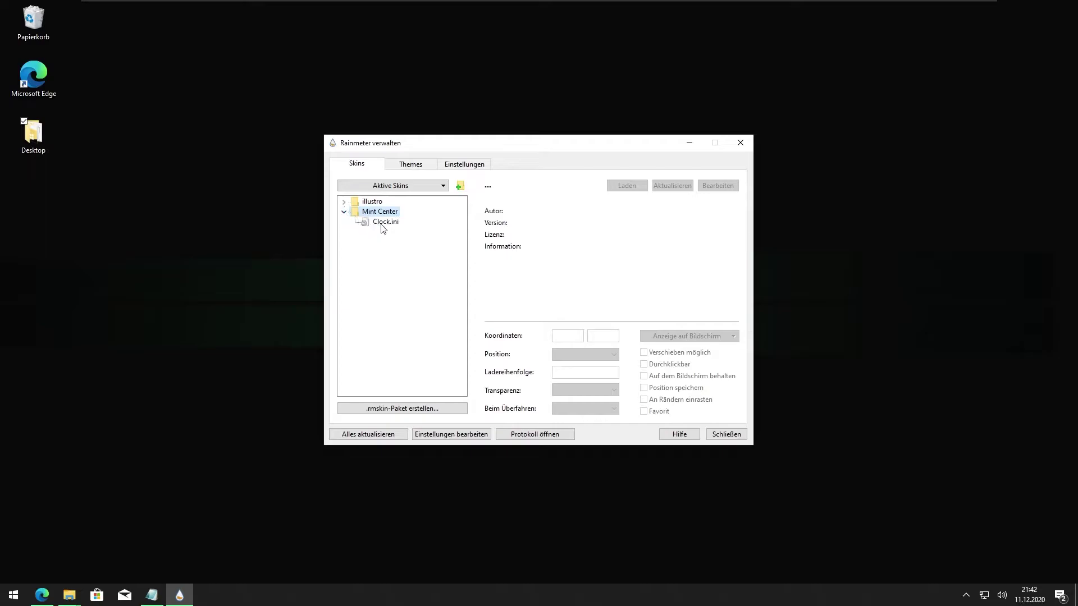
click(381, 224)
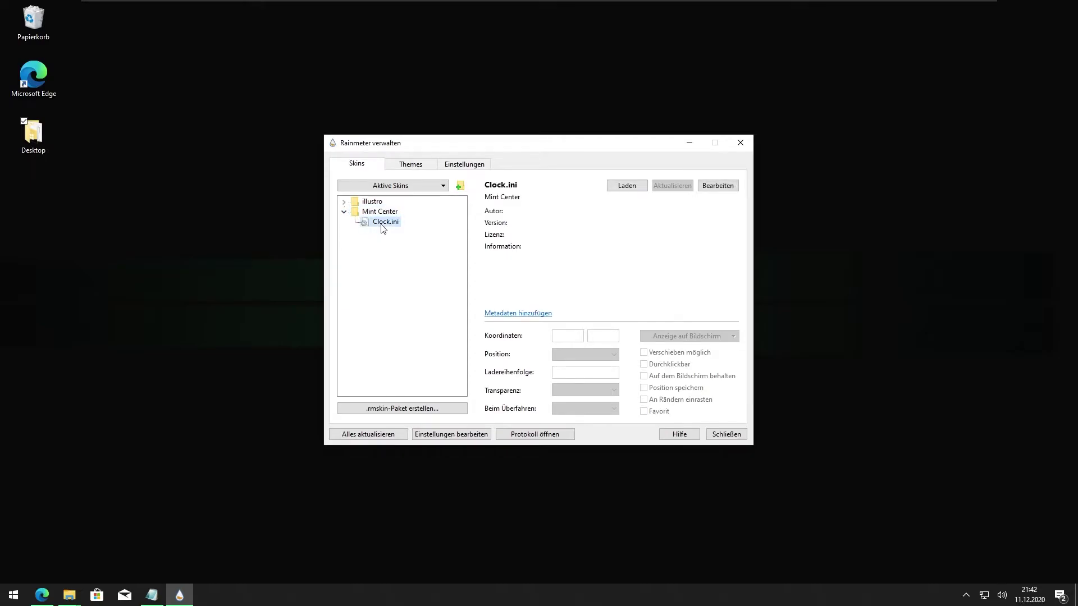
double_click(384, 222)
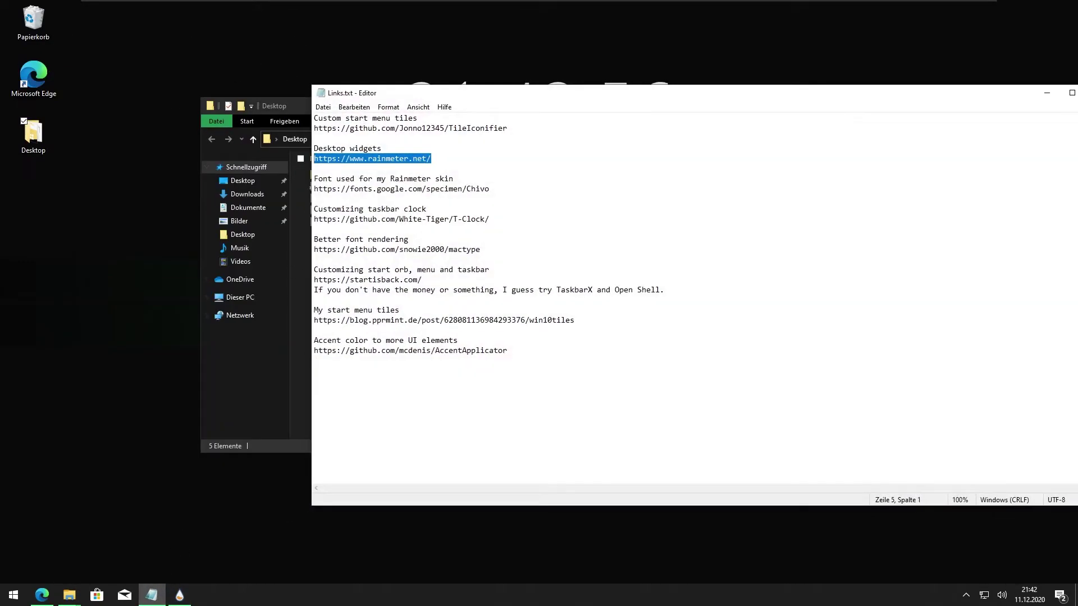
Open the Chivo font link from Links.txt in a new Edge tab and download the font family
drag(489, 189, 314, 188)
key(ctrl+c)
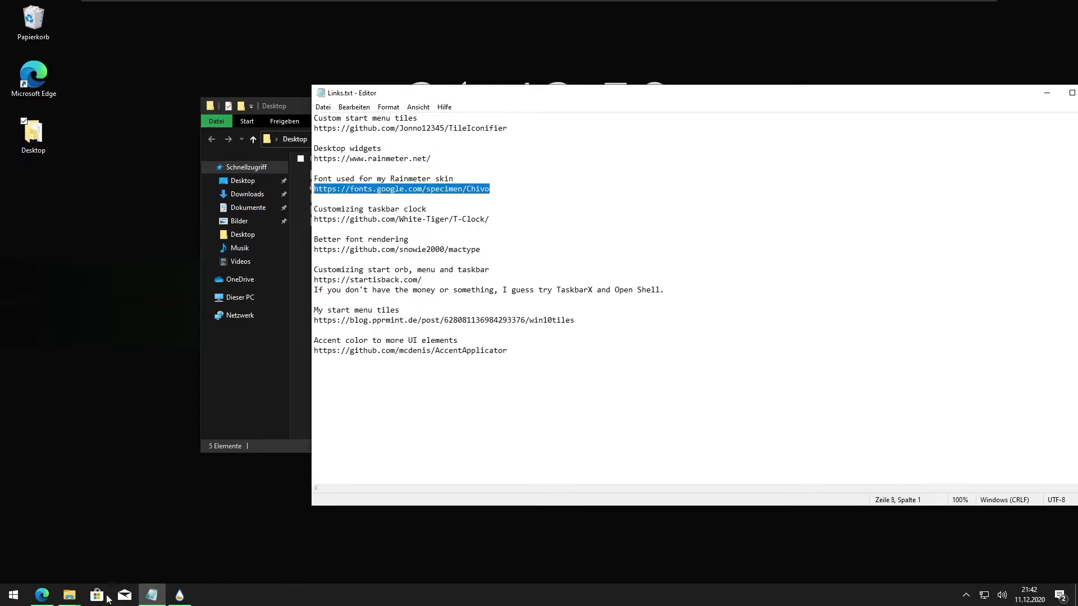
click(42, 595)
click(142, 9)
key(ctrl+v)
key(Return)
click(129, 8)
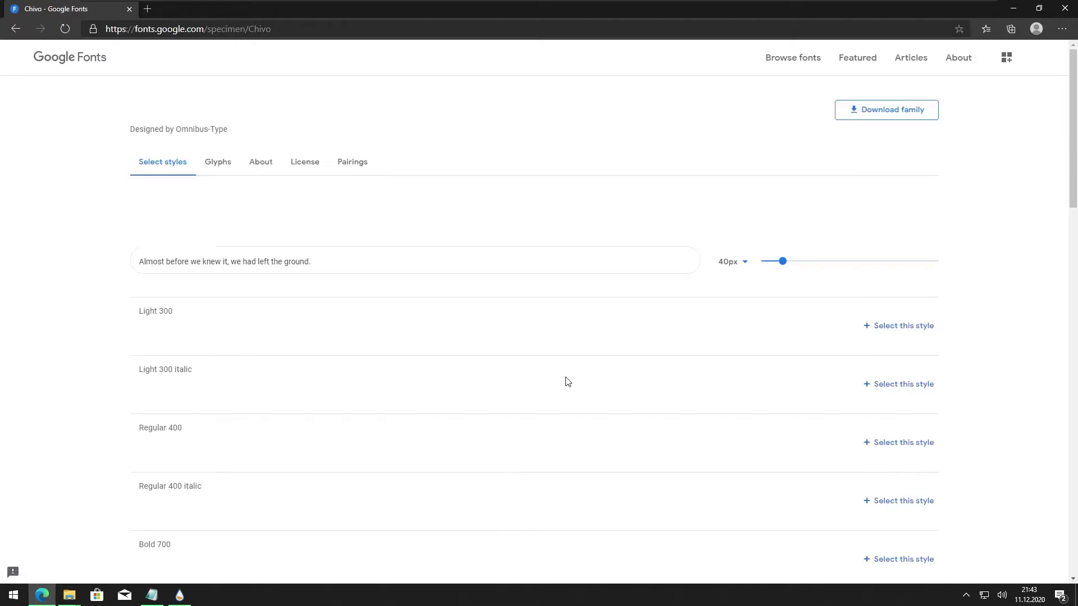
click(916, 116)
Install all the extracted Chivo font files and refresh the Mint Center clock skin
drag(458, 352, 392, 200)
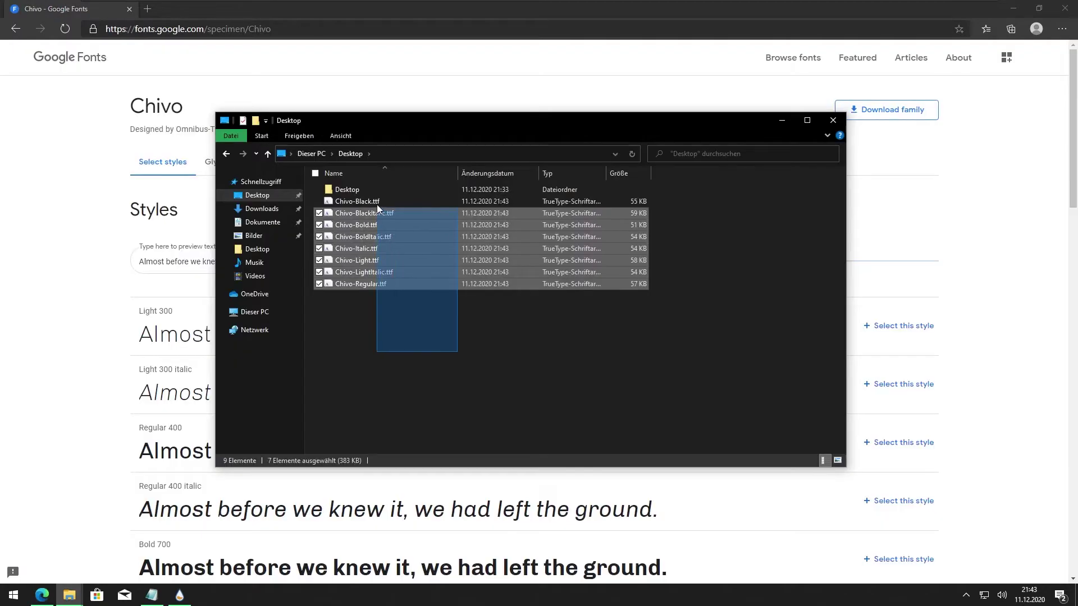
right_click(392, 200)
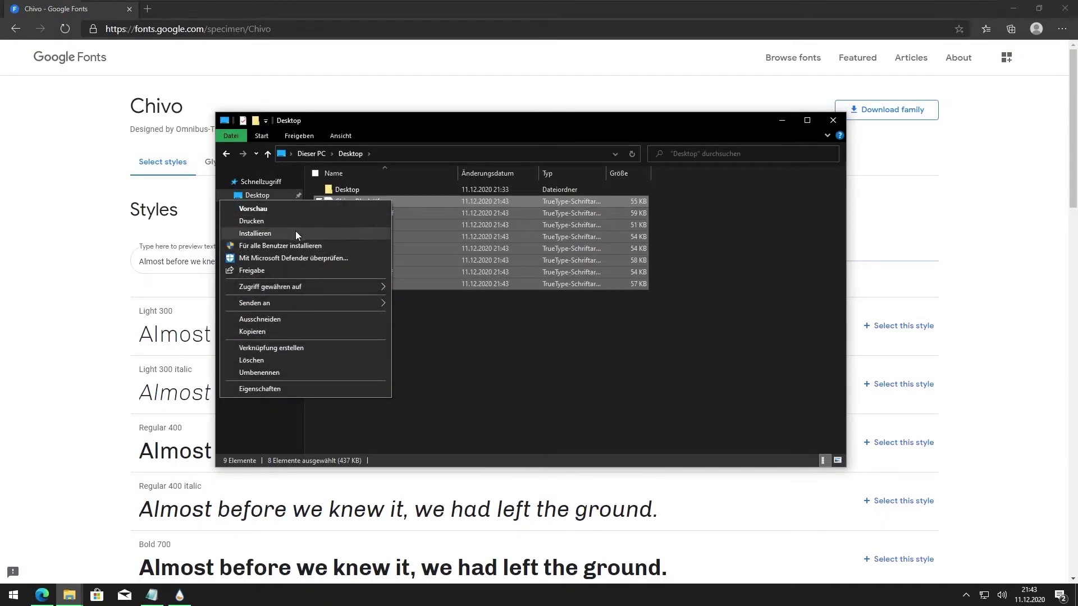
click(295, 231)
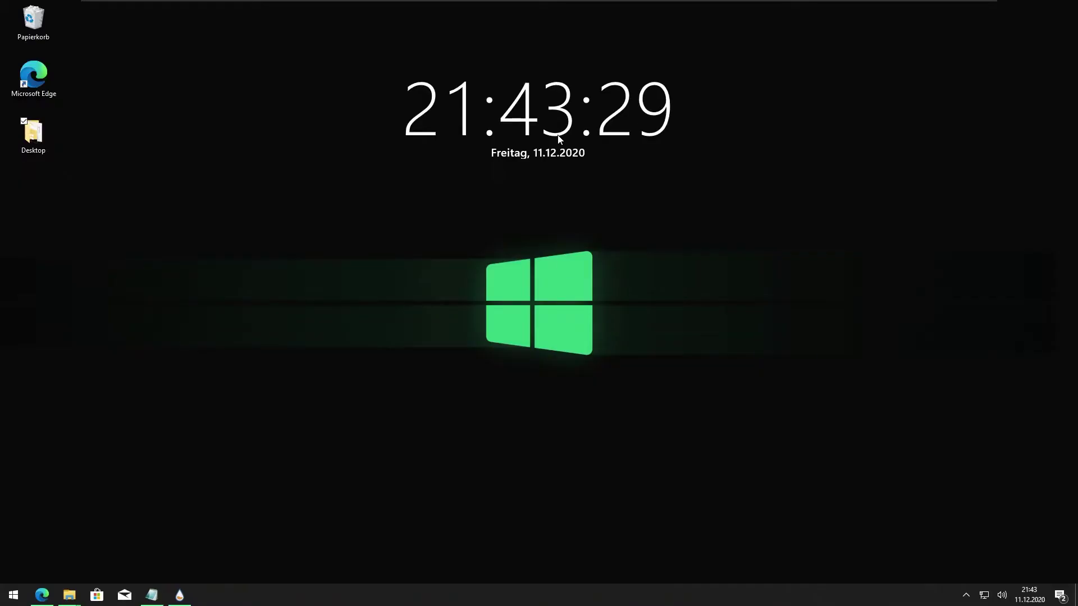
right_click(558, 138)
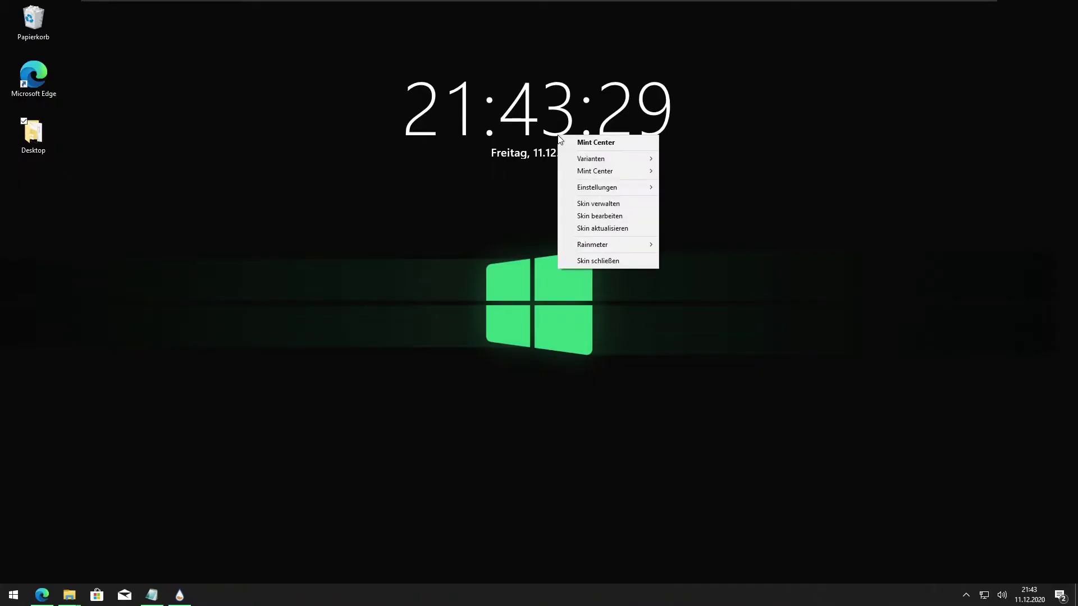
click(601, 230)
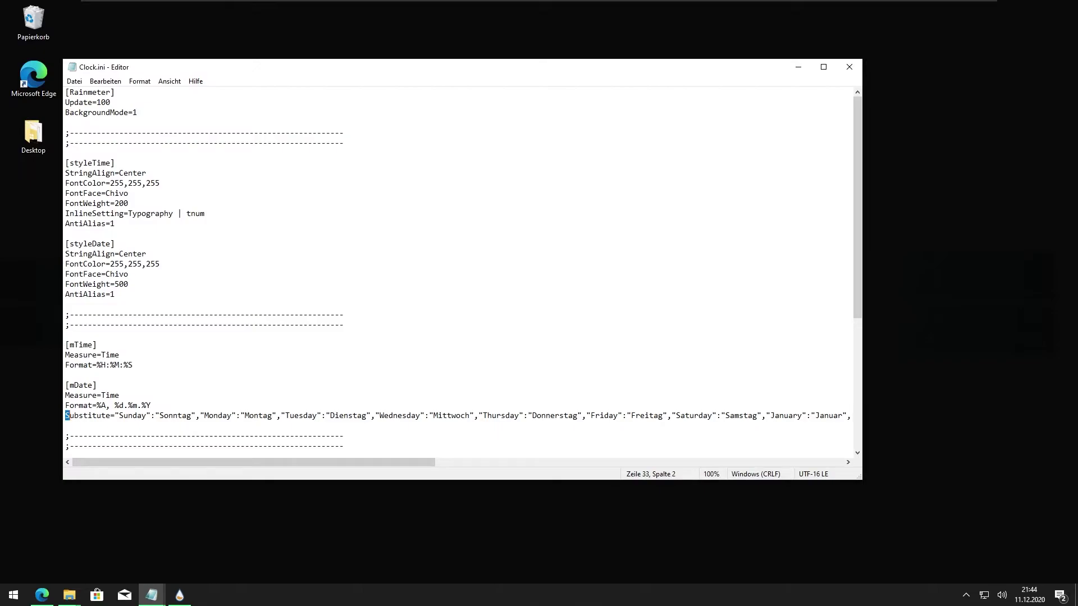
Delete the entire Substitute line of day and month translations under [mDate] in Clock.ini
key(shift+Right)
key(shift+Right)
key(shift+Right)
key(shift+Right)
key(shift+Right)
key(shift+Right)
key(shift+Right)
key(shift+Right)
key(shift+Right)
key(shift+Right)
key(shift+Right)
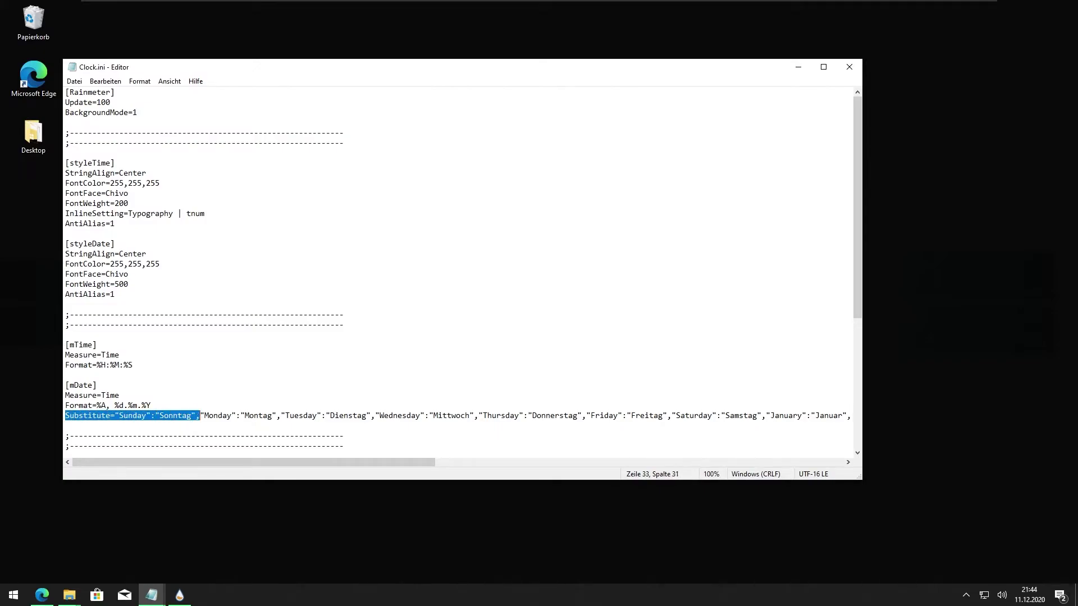
key(shift+End)
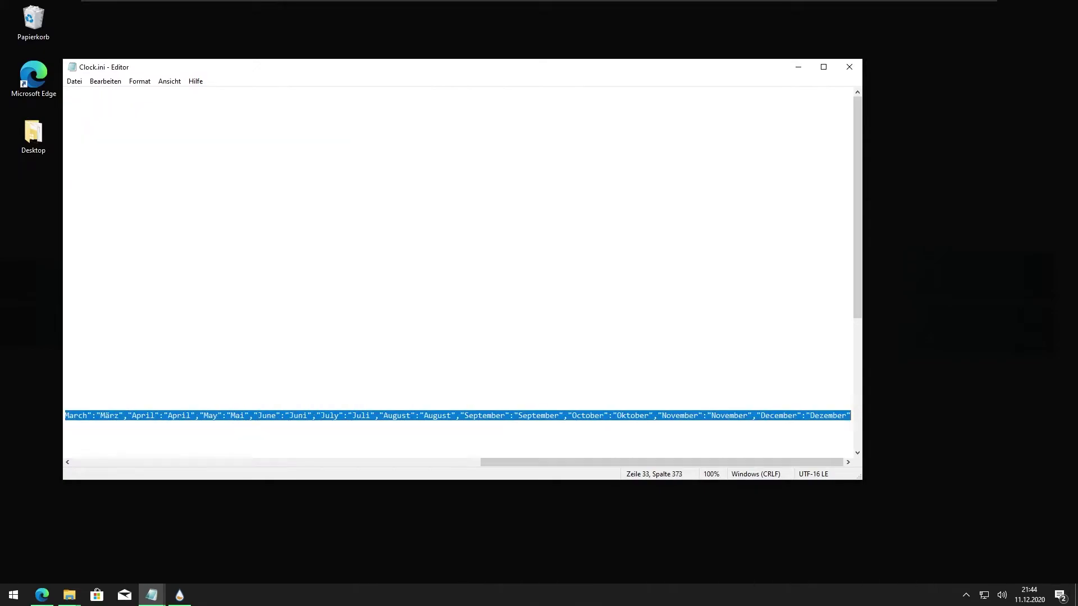
key(Home)
key(shift+End)
key(BackSpace)
key(BackSpace)
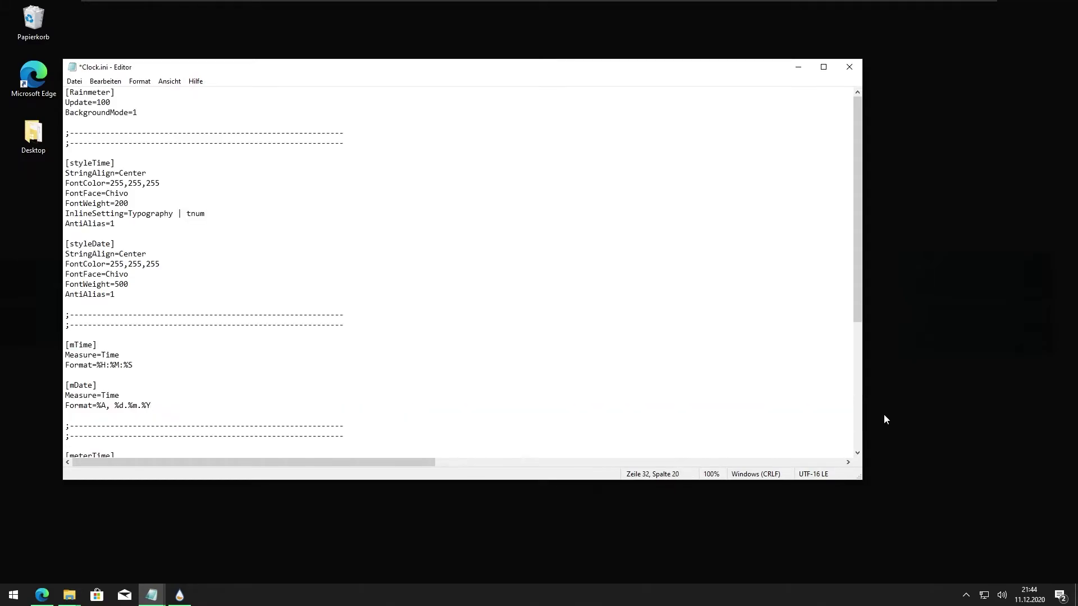
Minimize the Clock.ini editor and refresh the clock skin on the desktop
click(797, 67)
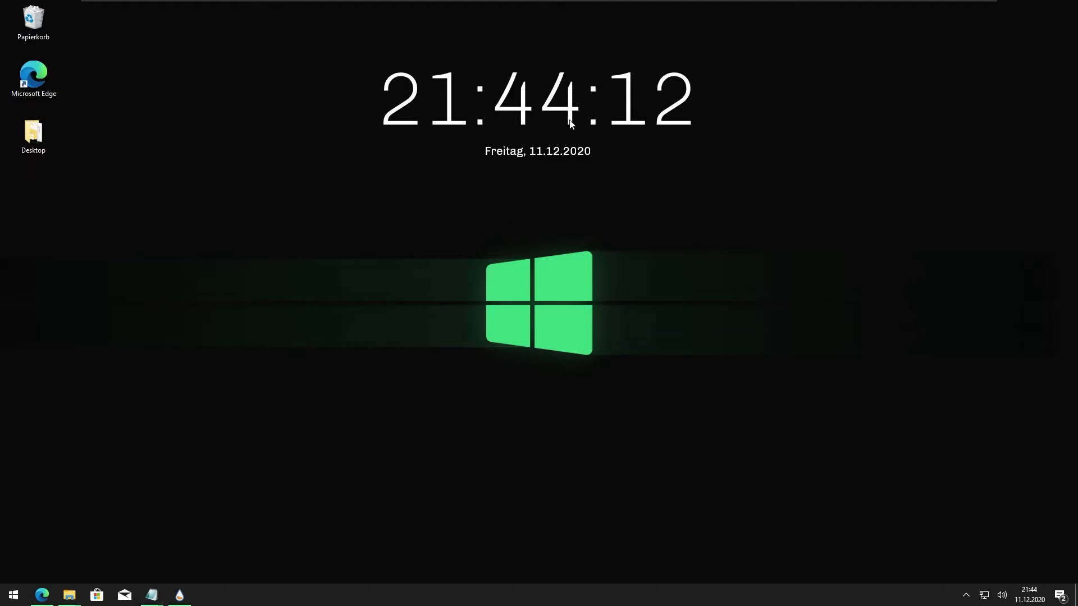
right_click(570, 124)
click(612, 212)
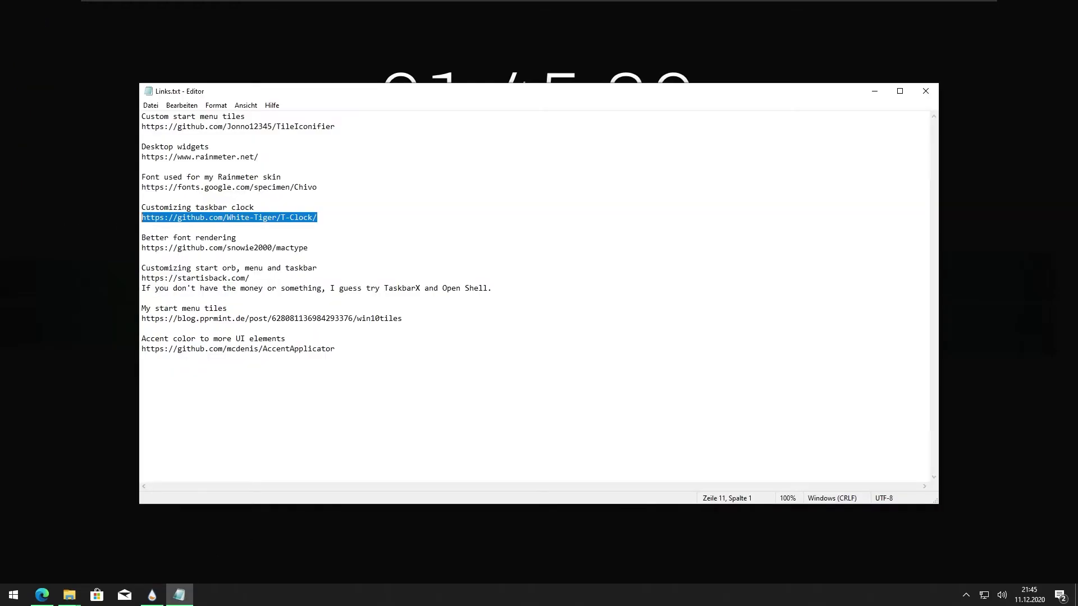
Copy the selected T-Clock GitHub link for customizing the taskbar clock from Links.txt
right_click(183, 218)
click(163, 254)
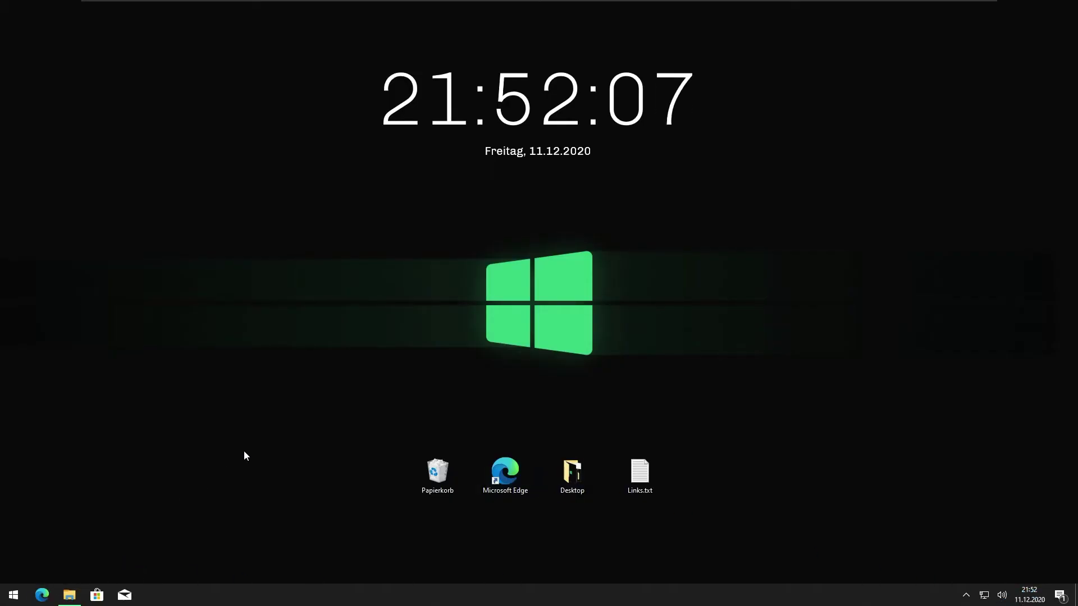
Delete the selected "Customizing taskbar clock" entry with its T-Clock link from Links.txt
click(244, 452)
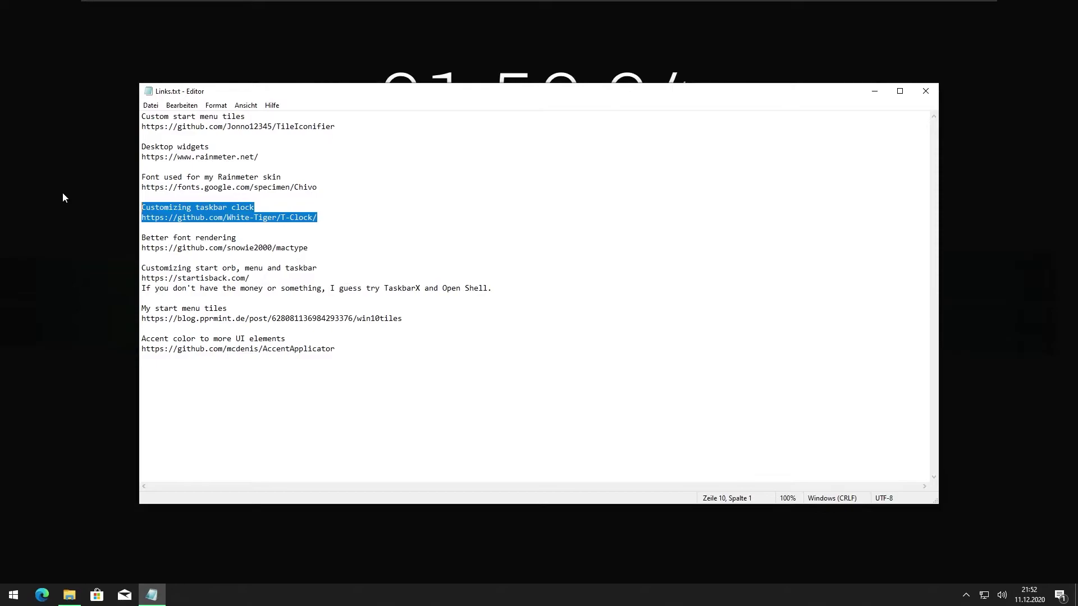
key(Delete)
key(Delete)
key(Delete)
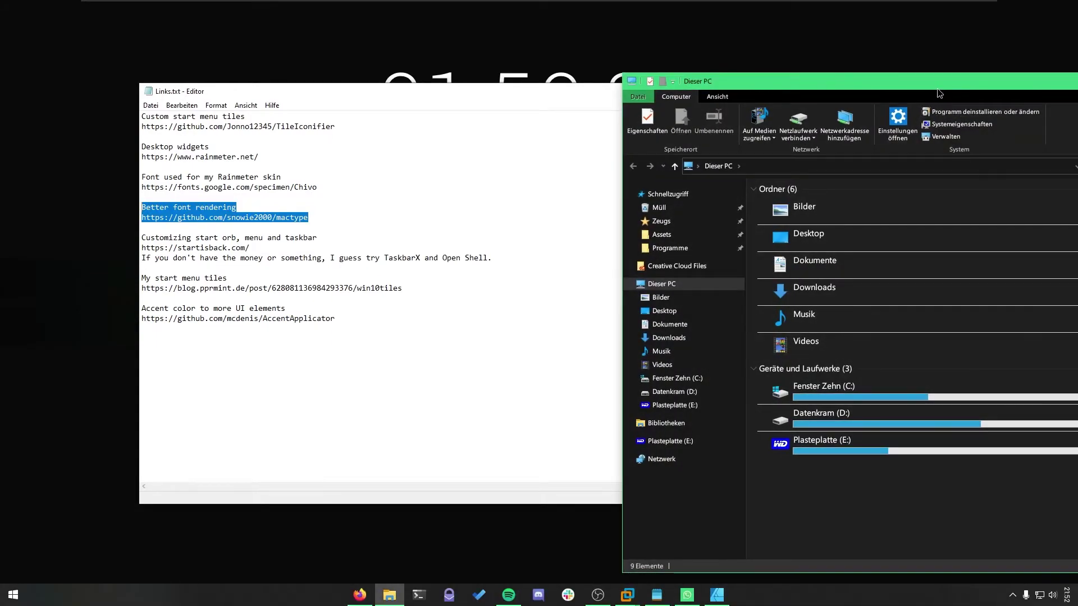
drag(836, 84, 456, 53)
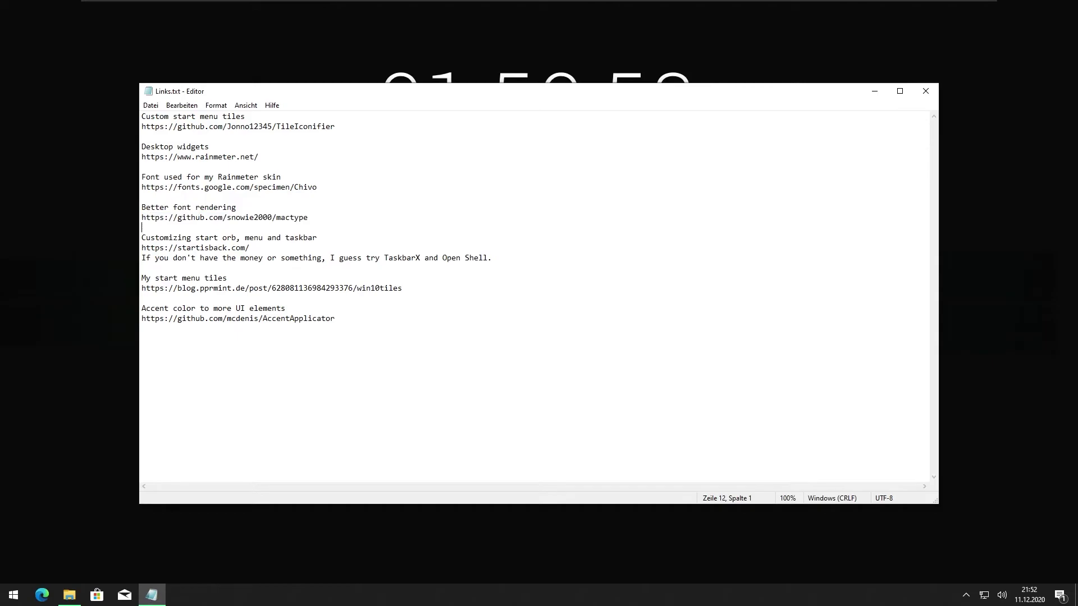
Get the MacType 2019.1-beta6 installer using the "Better font rendering" link in Links.txt and start its setup in English
right_click(147, 220)
click(100, 249)
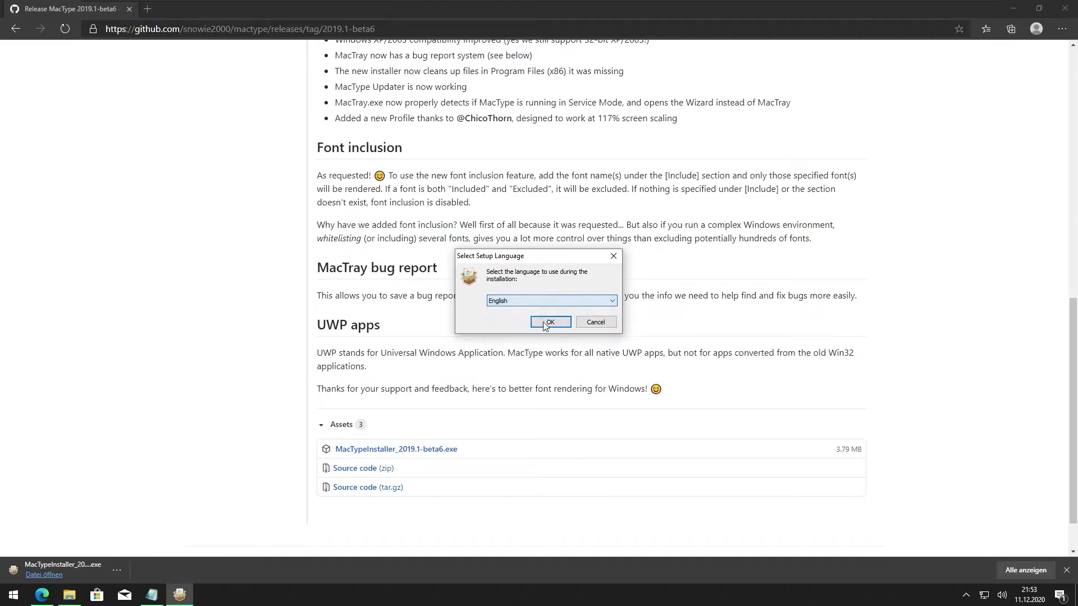
click(544, 323)
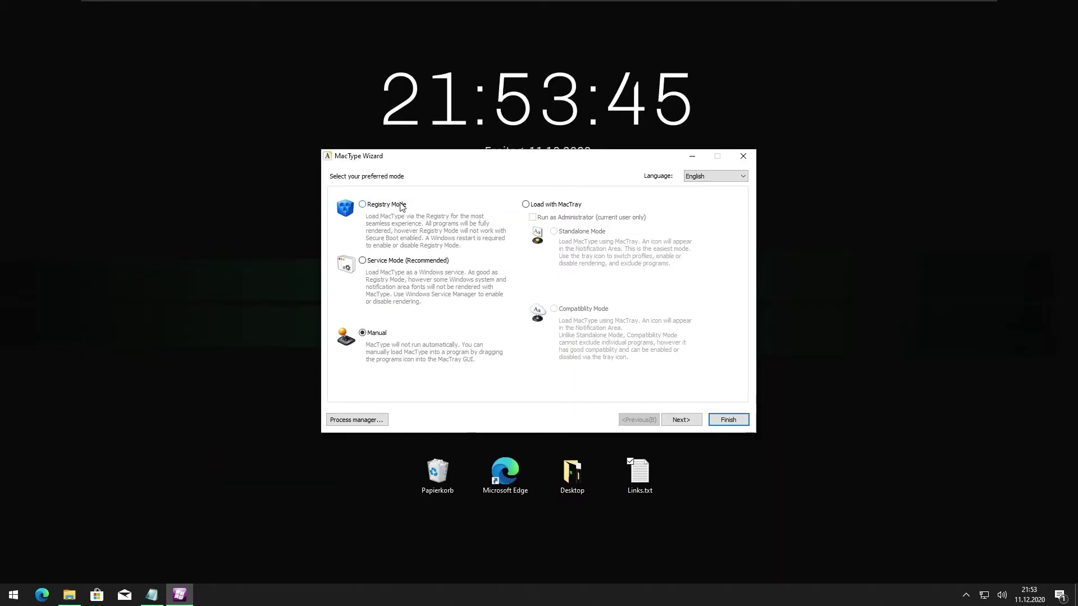
Configure MacType to load in Registry Mode with the XMac.CRT.Default profile and apply the changes
click(401, 205)
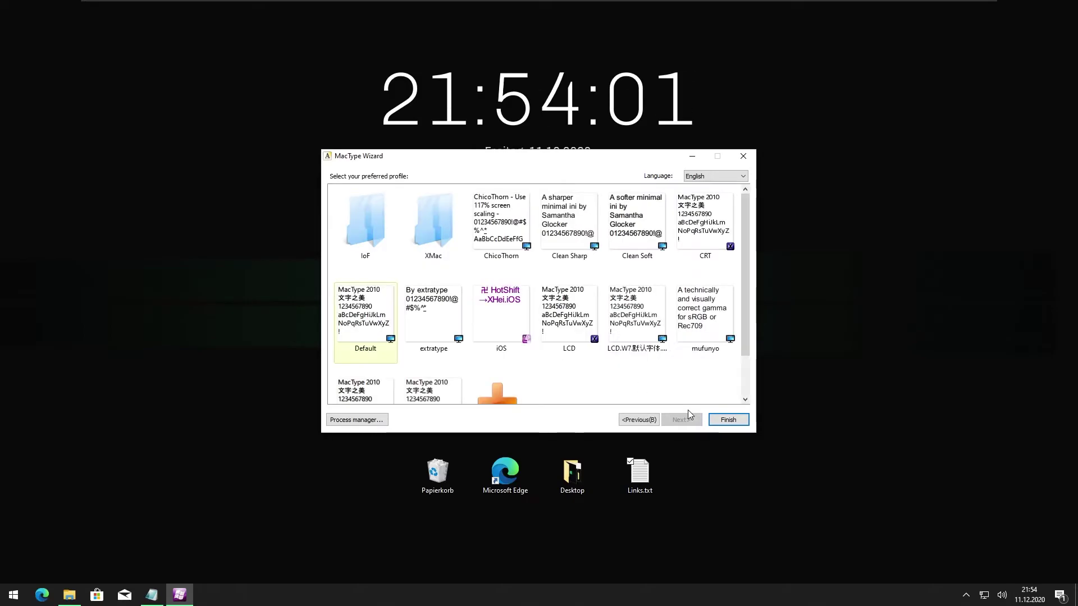
scroll(669, 378, down, 2)
scroll(671, 379, up, 2)
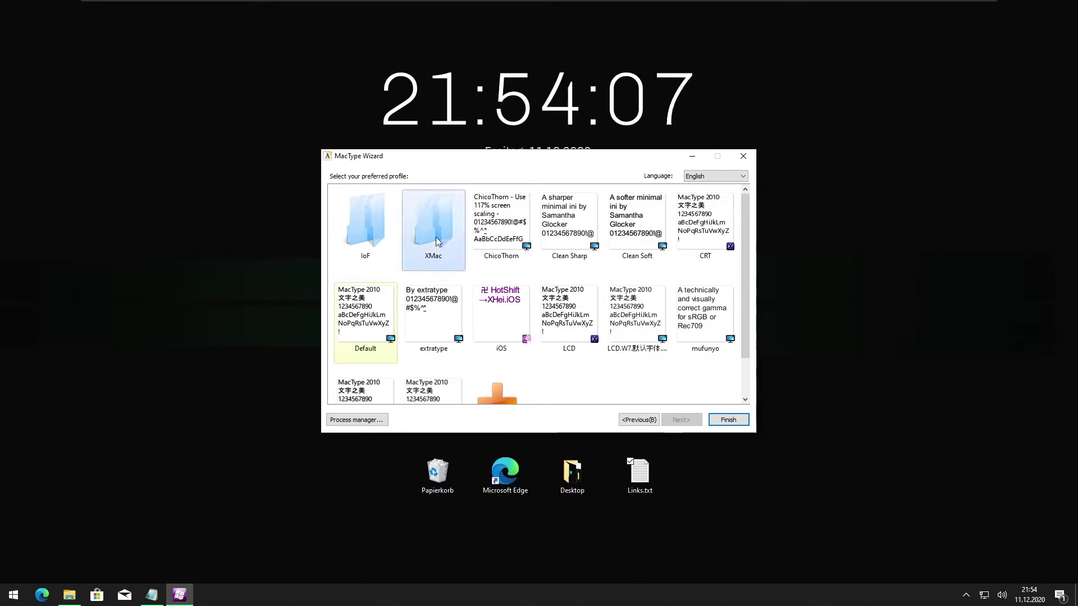
double_click(433, 222)
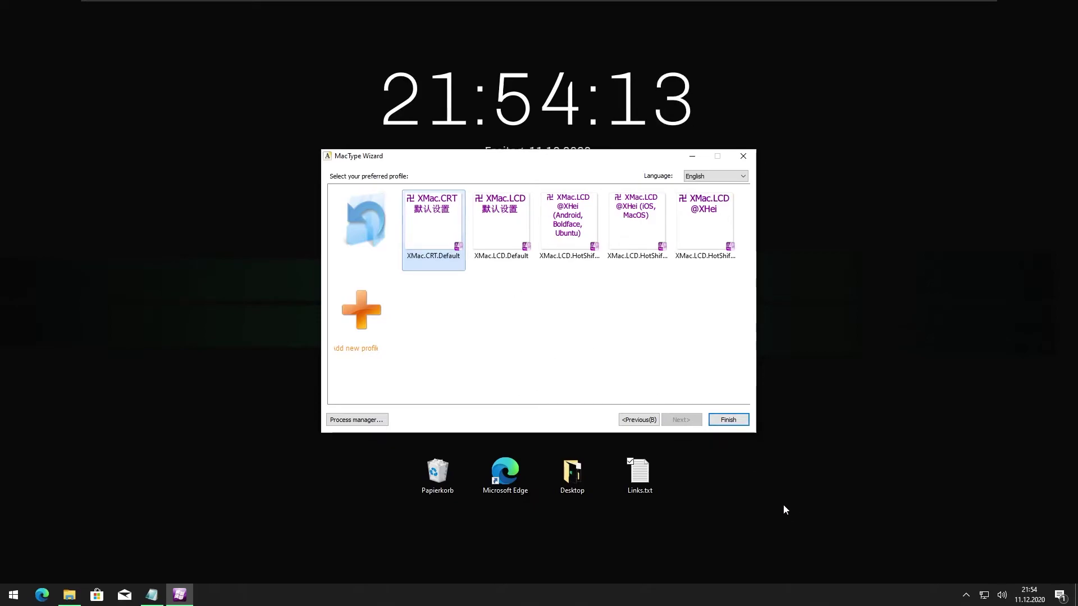
click(728, 420)
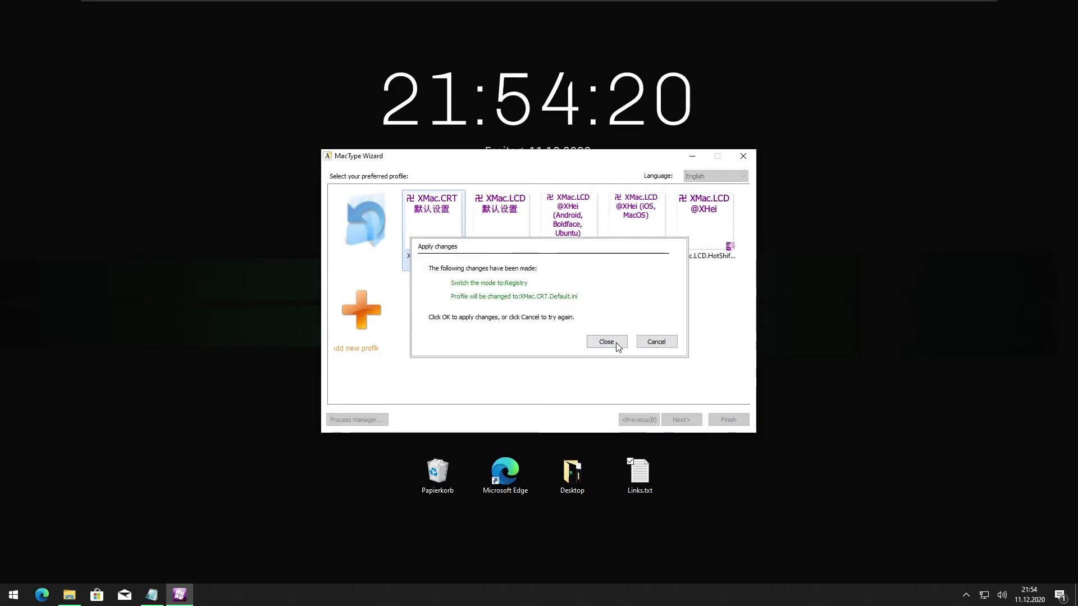
click(617, 346)
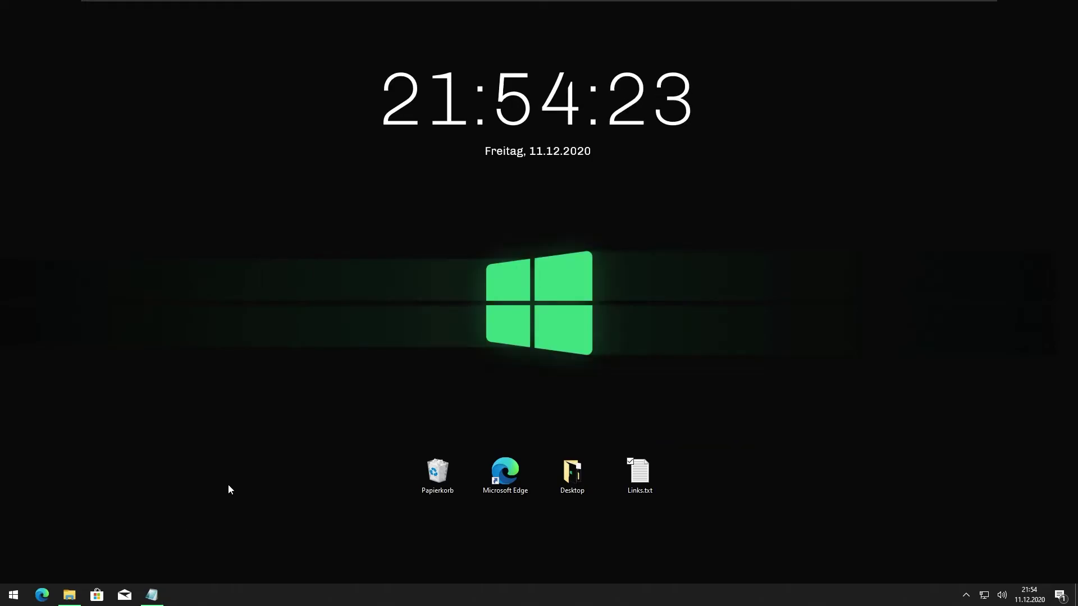
Restart Windows-Explorer through the Task-Manager, then open a new Explorer window at Dieser PC
key(ctrl+shift+Escape)
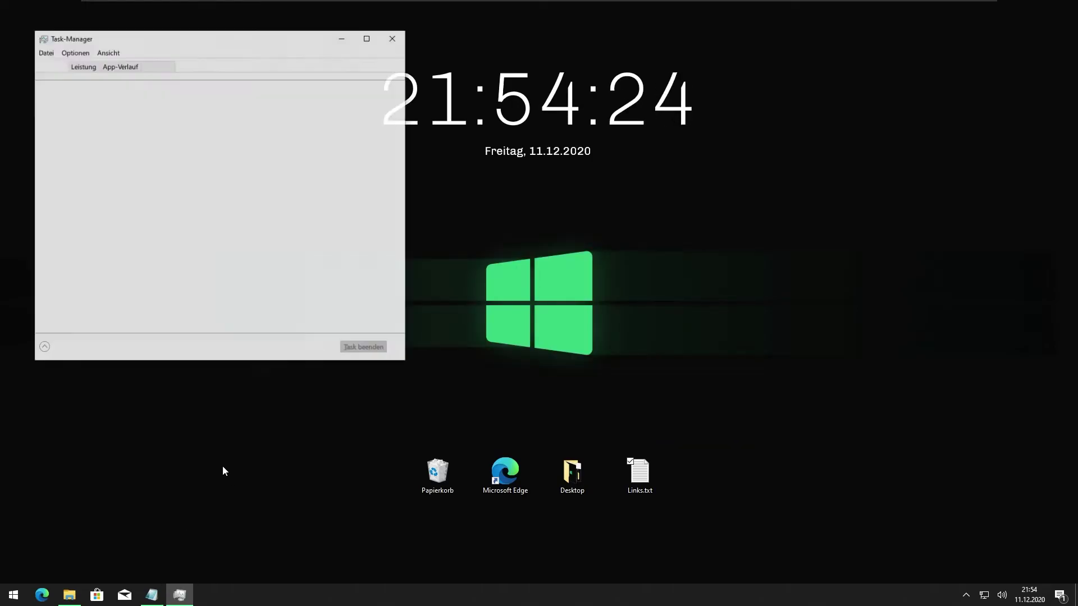
click(312, 163)
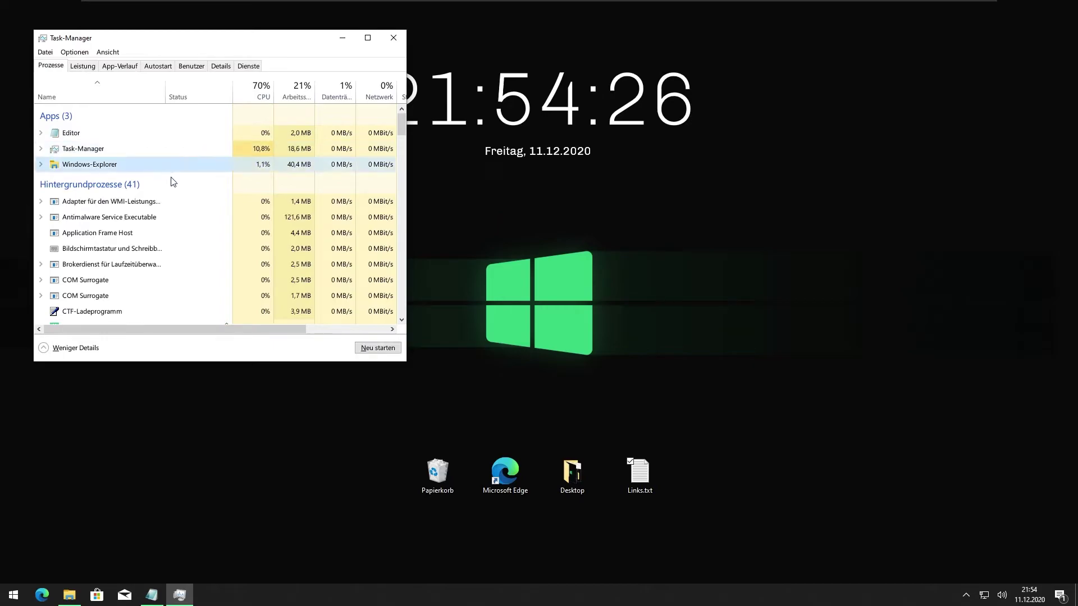
click(378, 348)
click(393, 37)
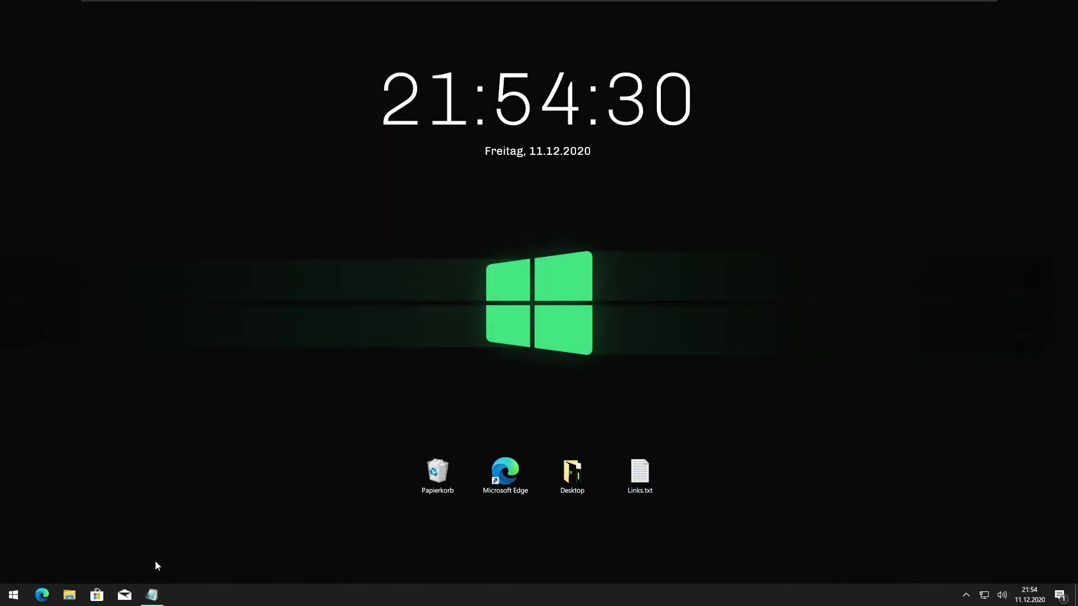
key(super+e)
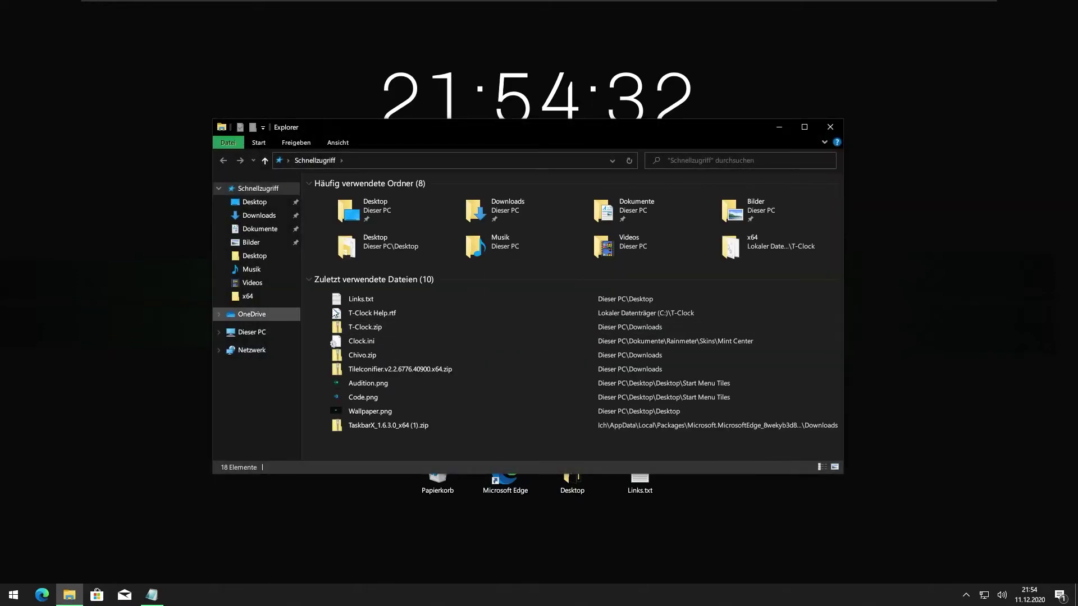
click(272, 330)
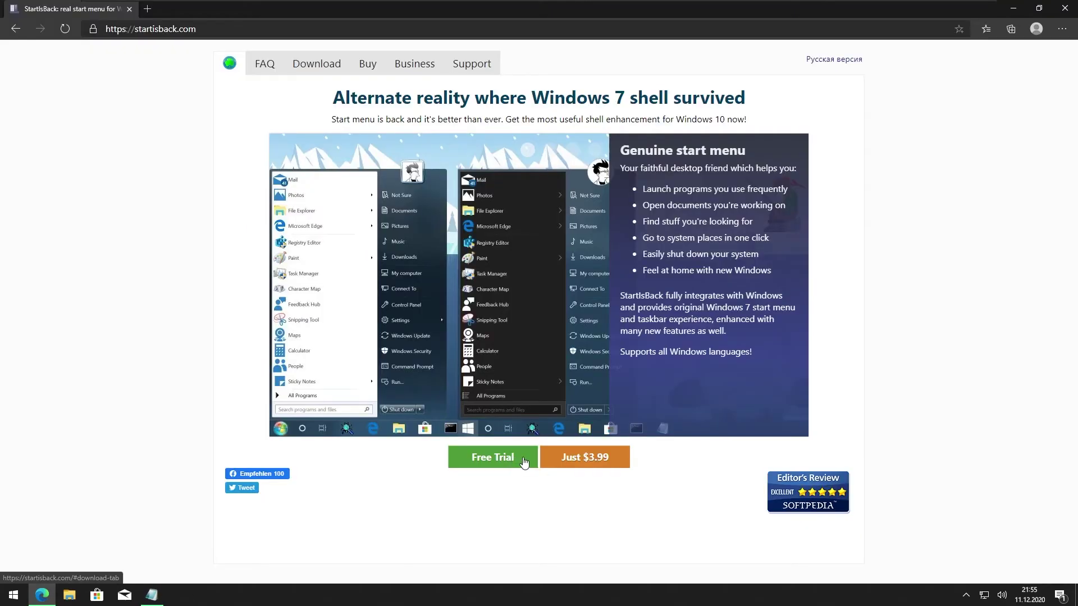
Download and install StartIsBack++ 2.9.7 from startisback.com and open its configuration
click(523, 462)
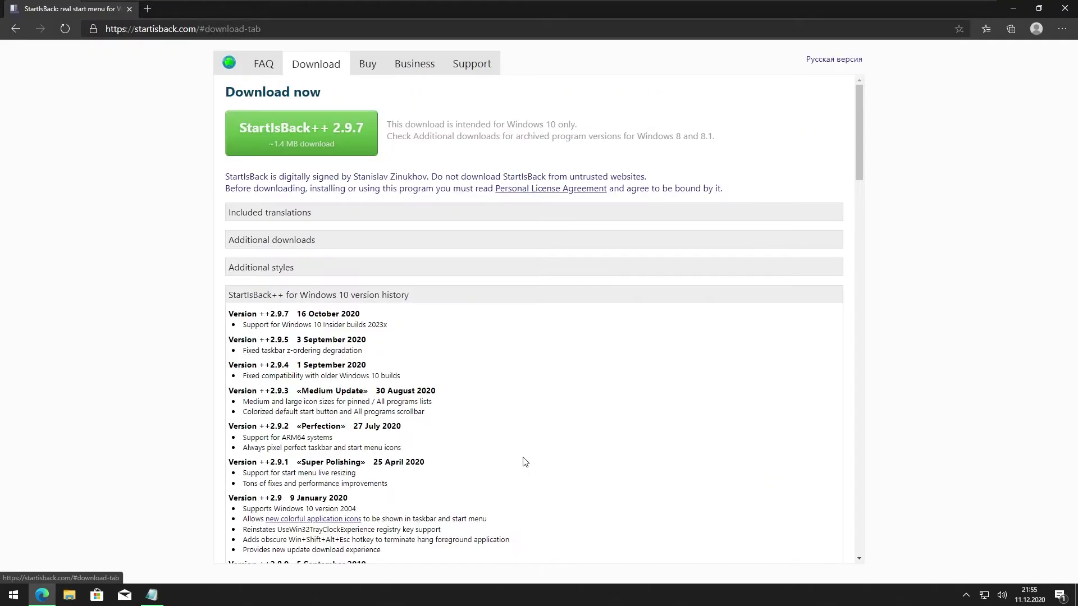
click(336, 138)
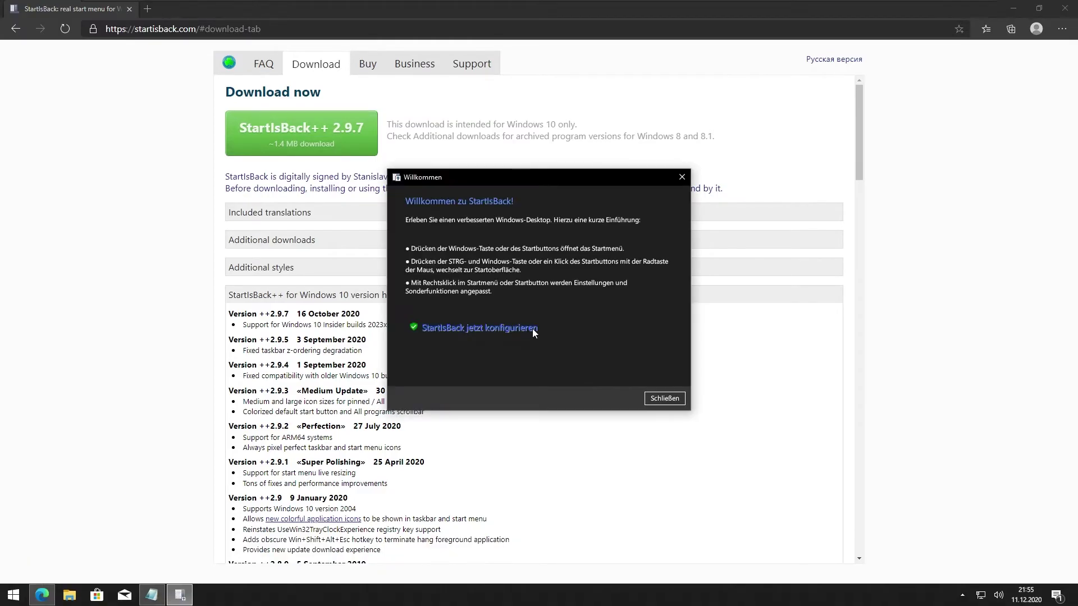
click(533, 329)
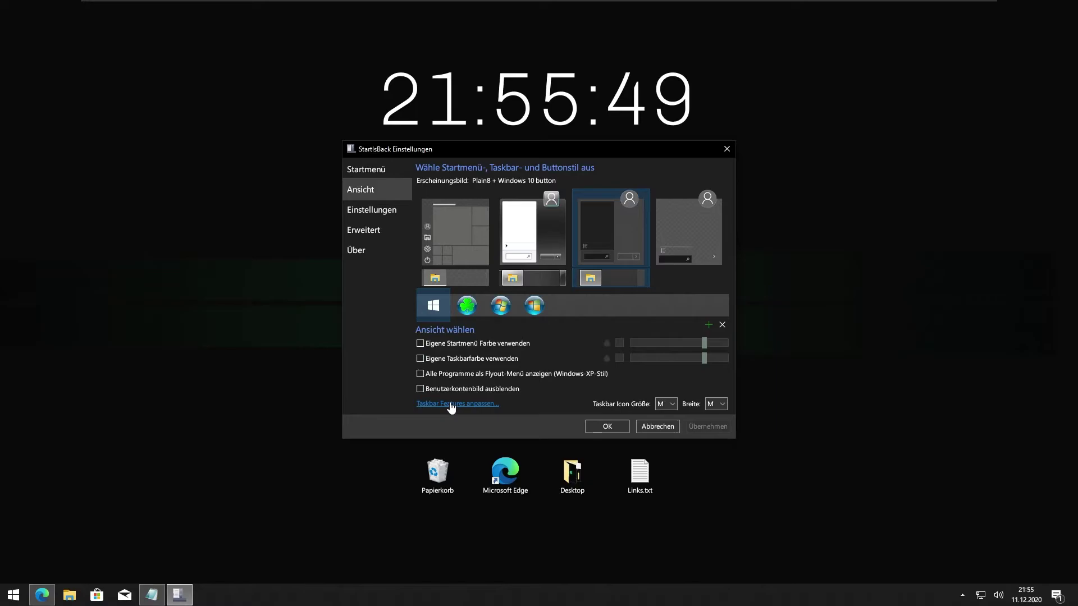
Enable Zentrierte Task Icons and Dynamische Transparenz in the StartIsBack taskbar features
click(451, 404)
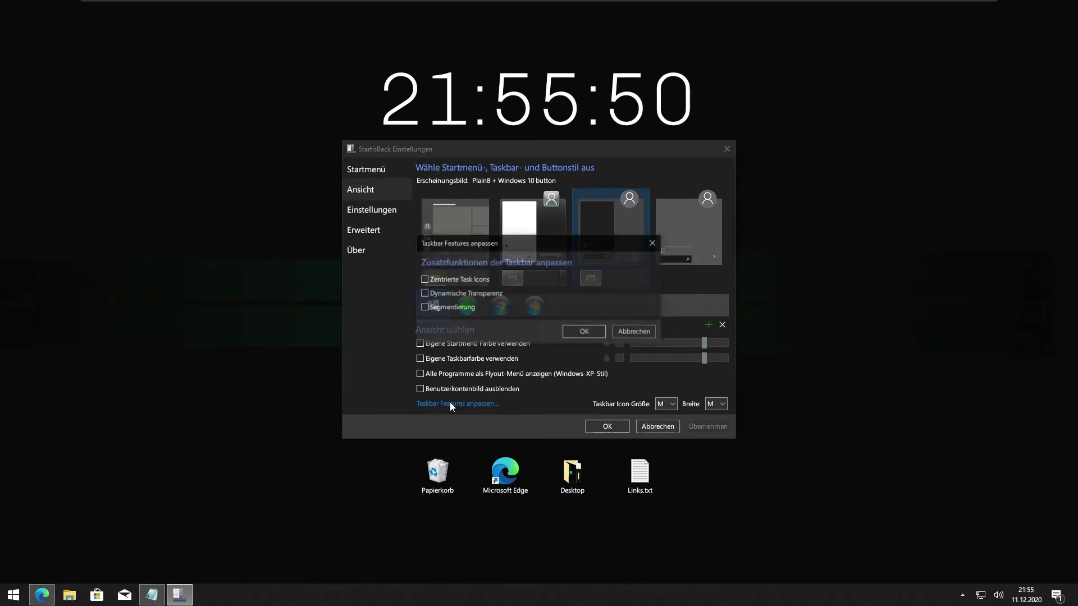
click(460, 279)
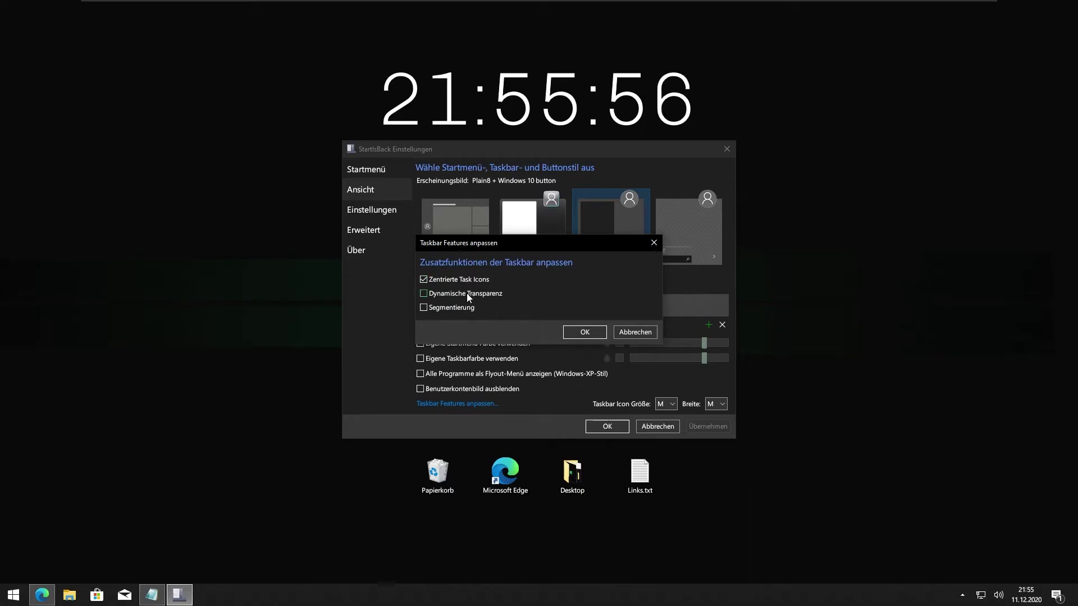
click(467, 293)
click(592, 335)
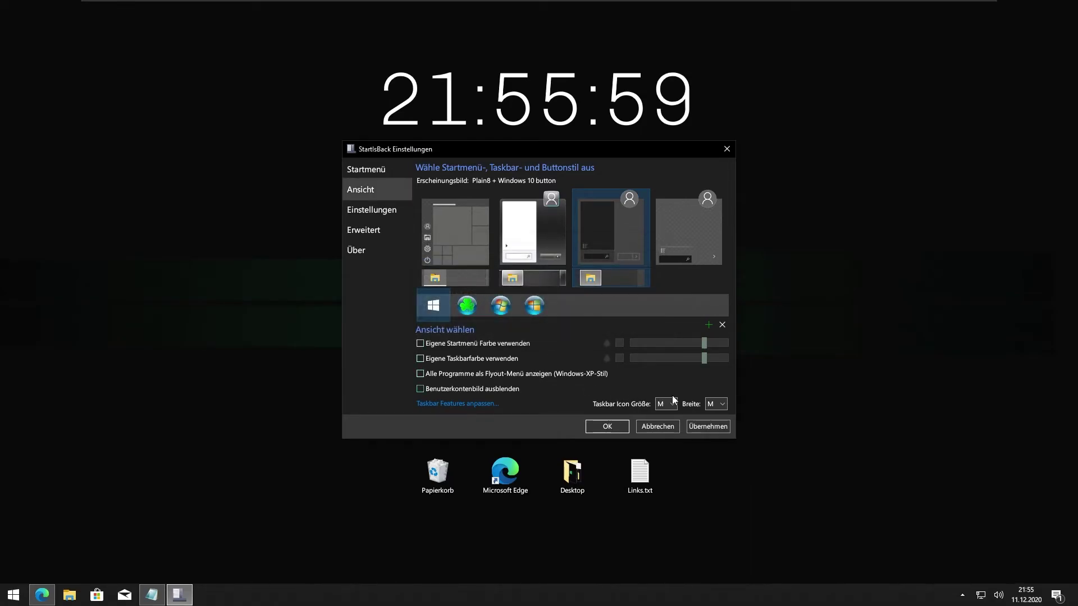
Set the taskbar icon width (Breite) to L and choose the Windows 10 appearance style
click(716, 404)
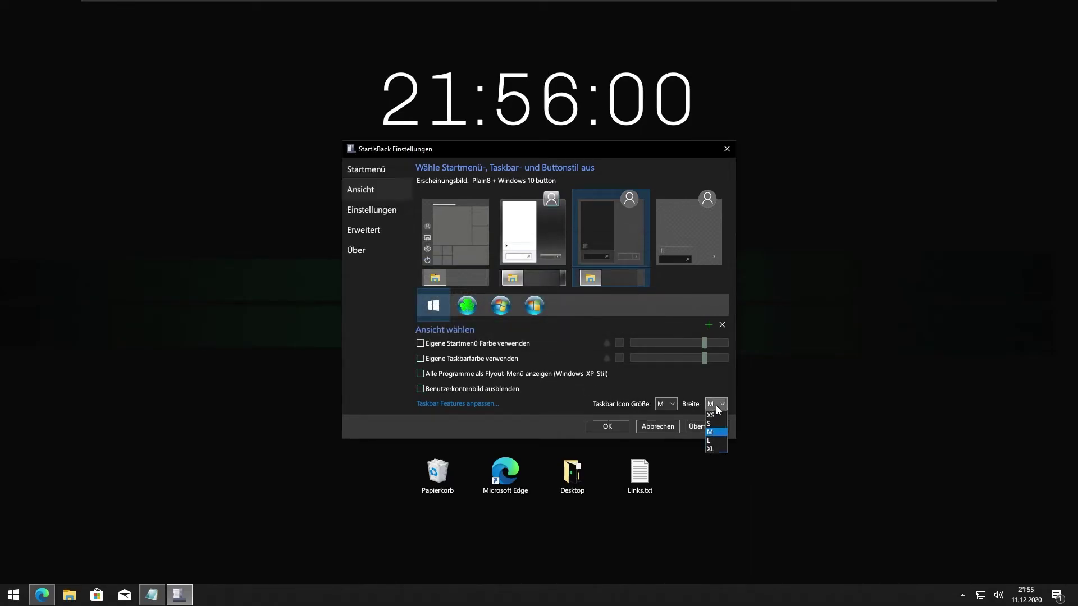
click(715, 441)
click(448, 250)
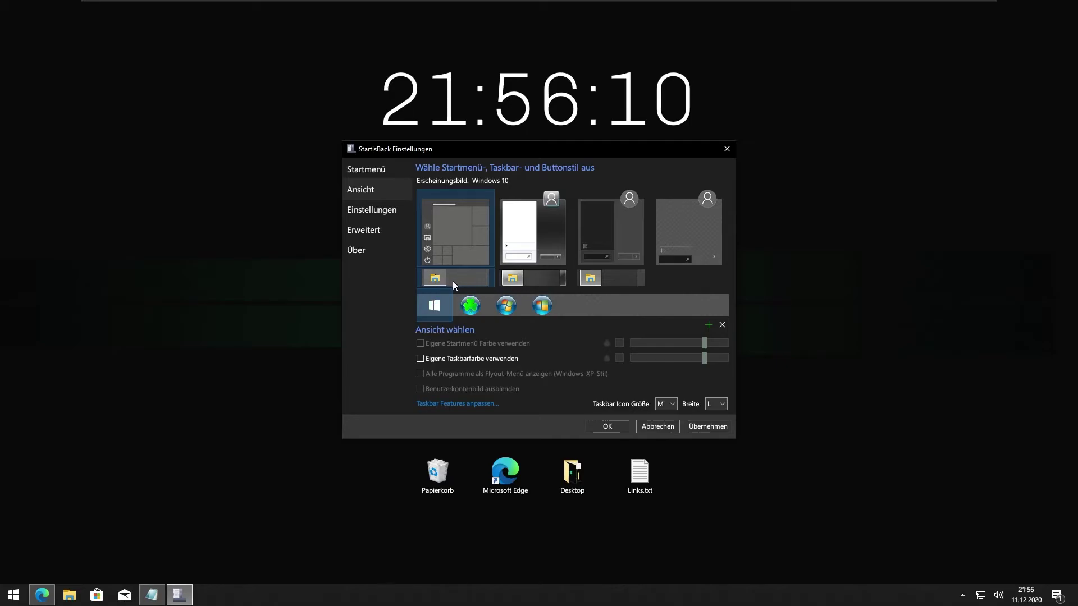
Add Orb.png from the Desktop folder as a custom Start button, select it, and apply the StartIsBack settings
click(708, 325)
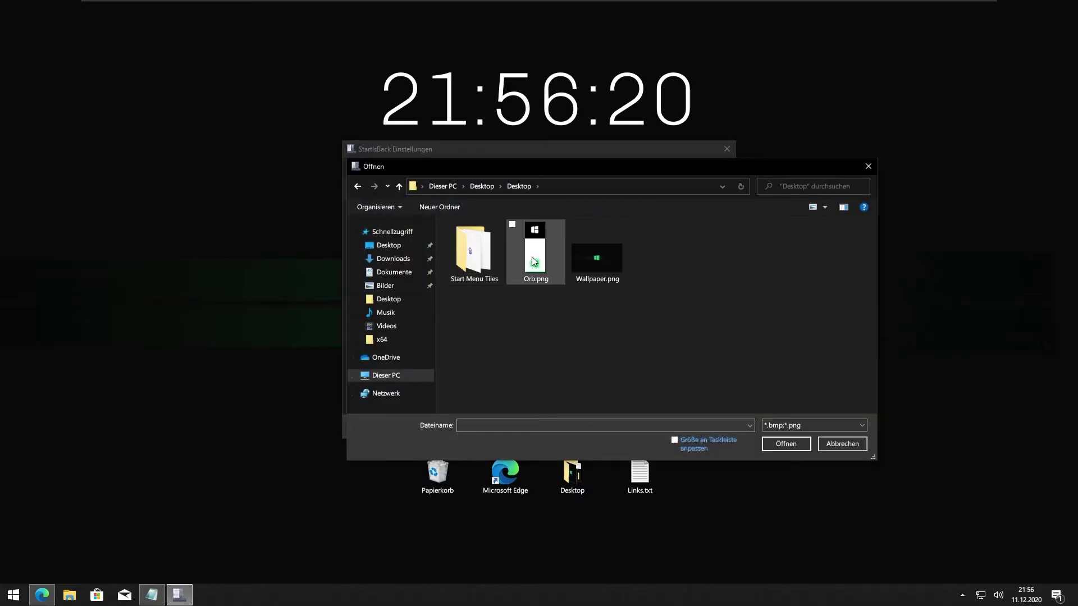
double_click(531, 257)
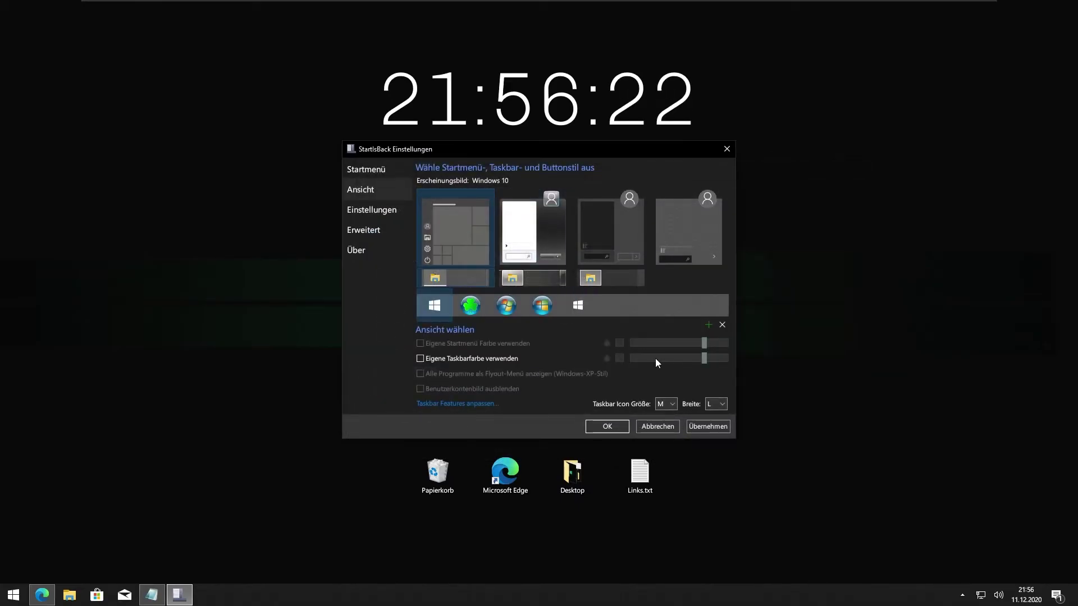
click(578, 303)
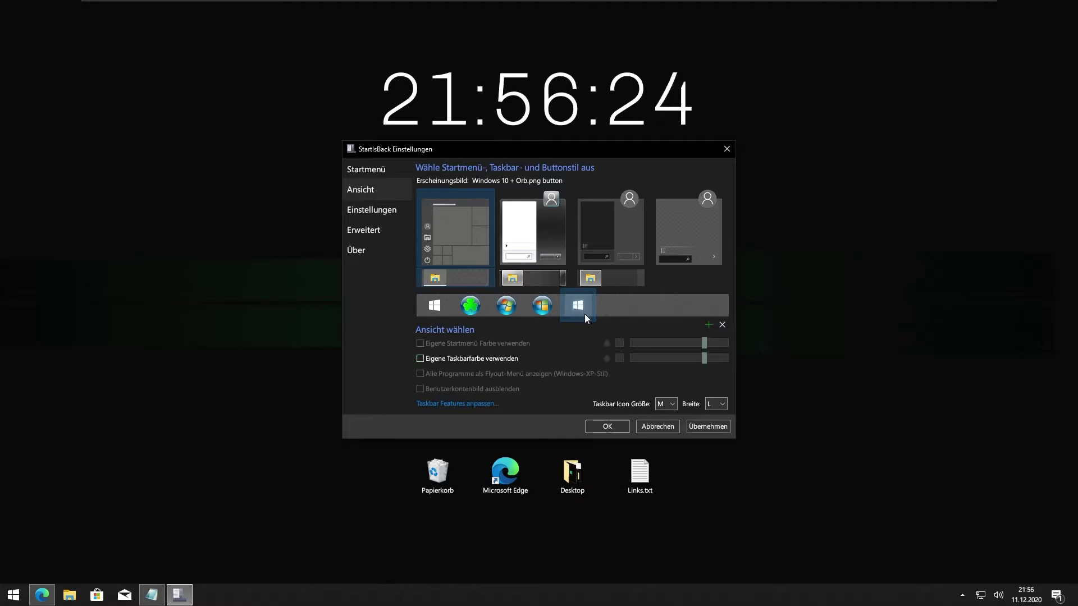
click(699, 425)
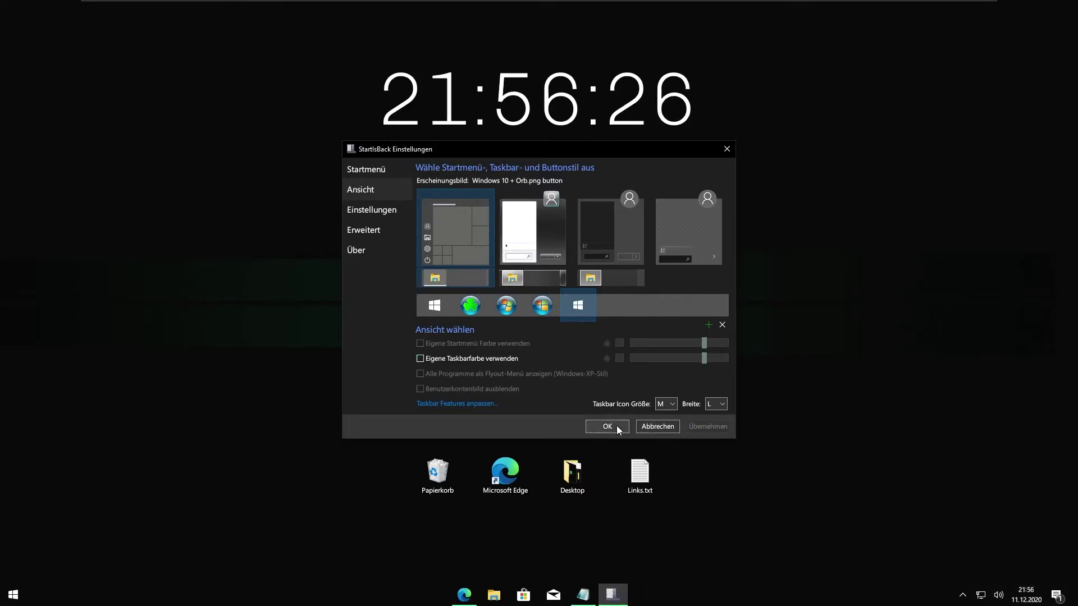
click(616, 426)
Turn off showing the app list in the Start menu in the Start personalization settings and check the resulting Start menu
key(super)
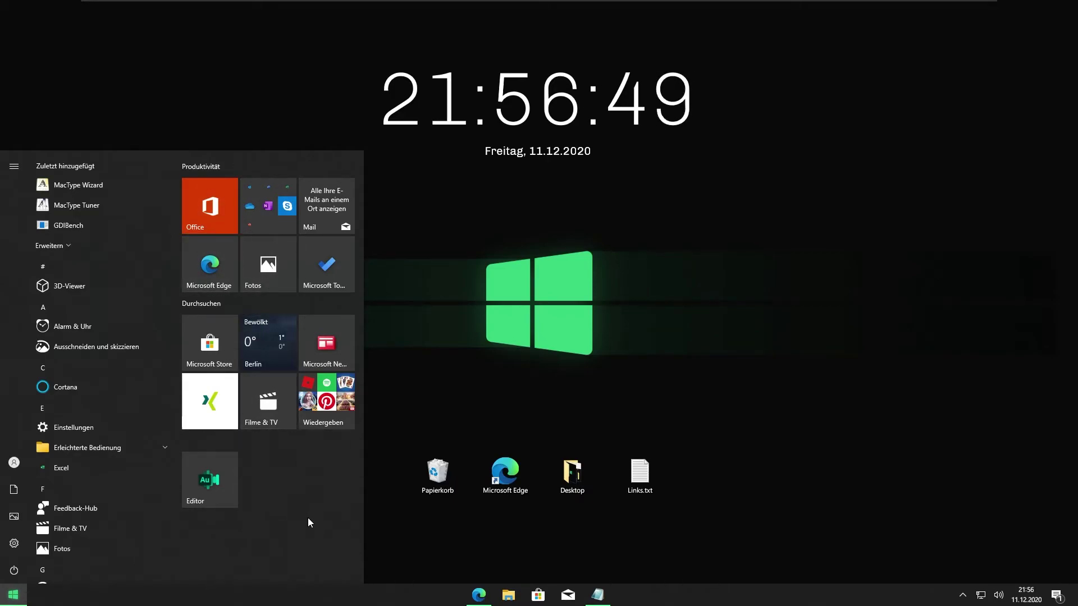
scroll(83, 364, down, 3)
scroll(82, 365, up, 3)
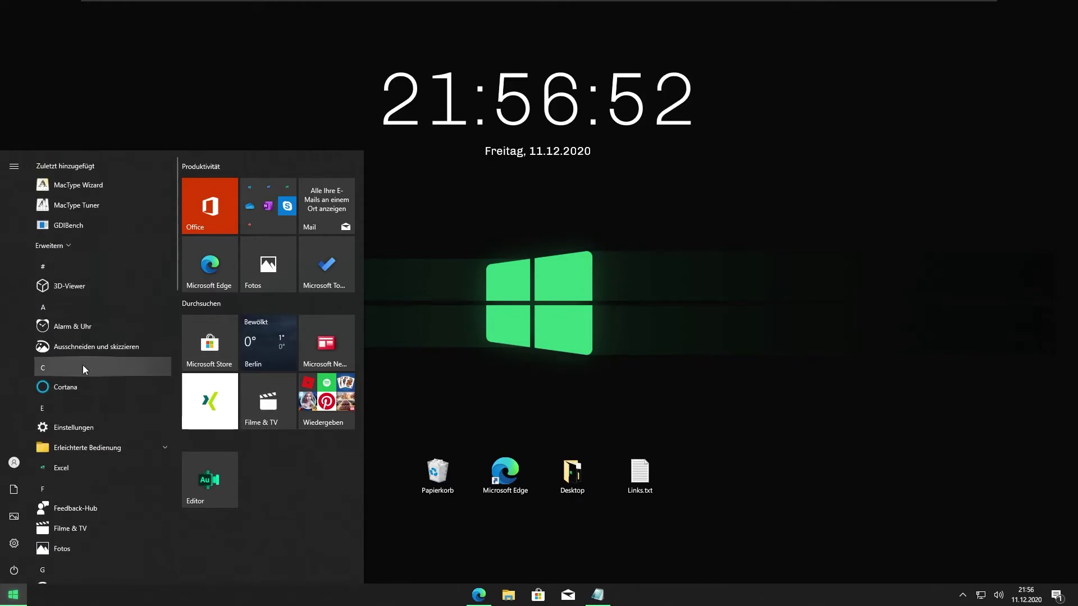
click(14, 544)
click(262, 270)
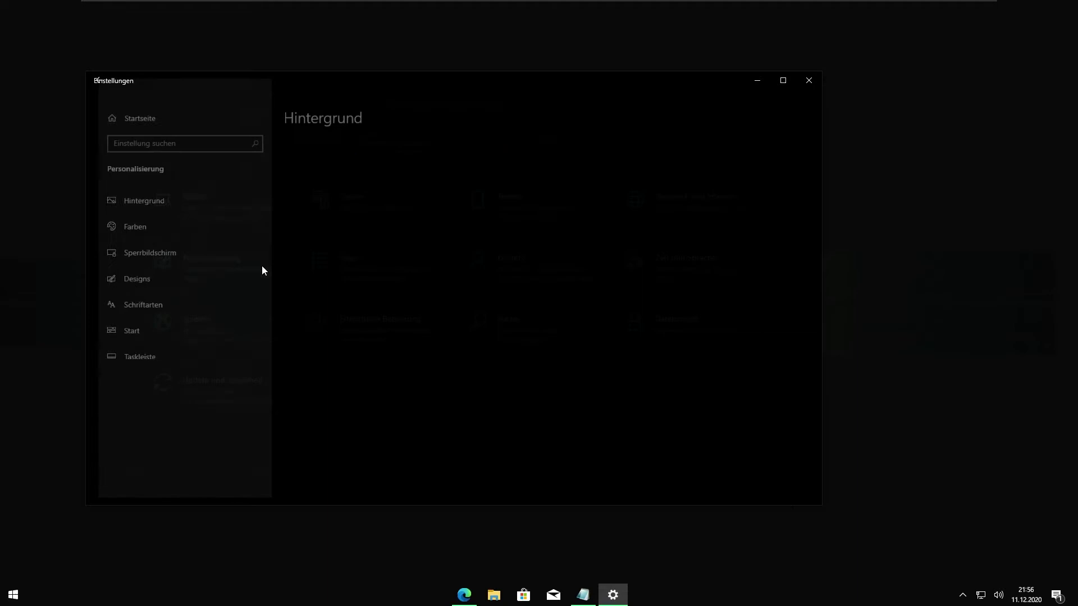
click(117, 332)
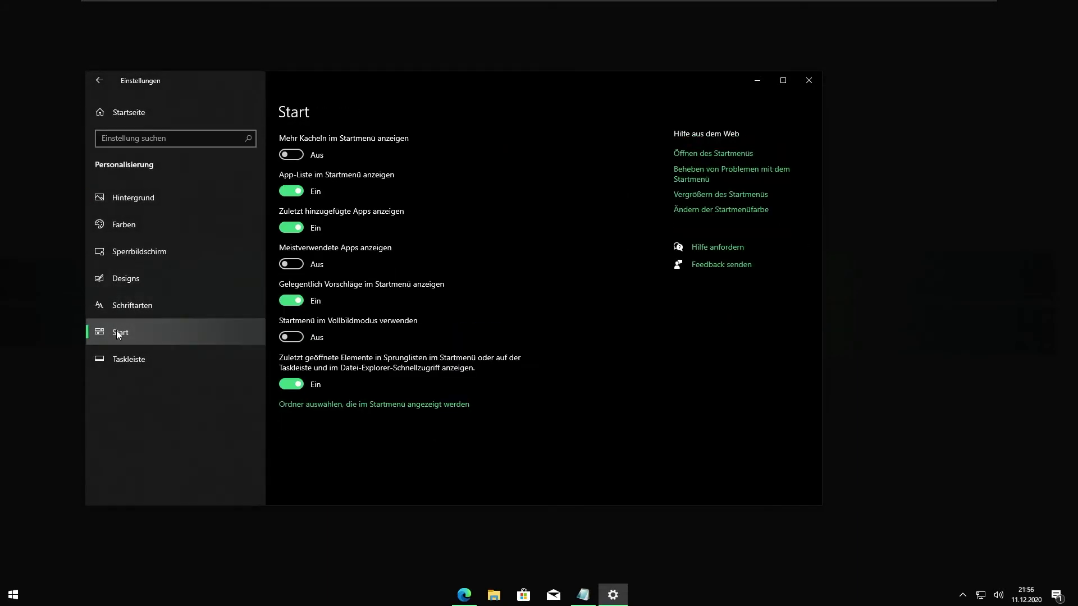
click(301, 193)
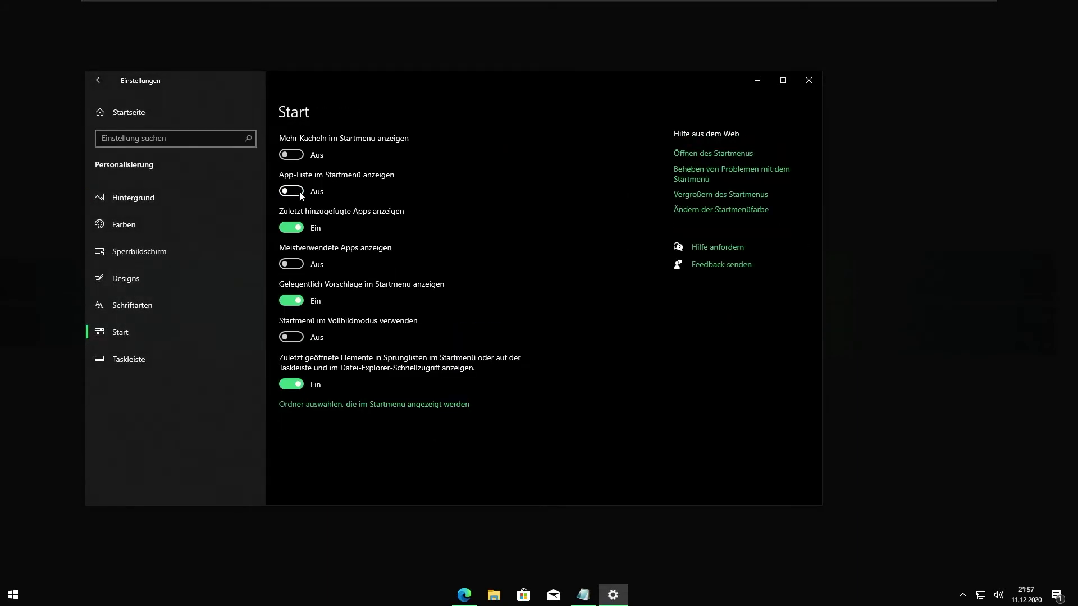
click(14, 594)
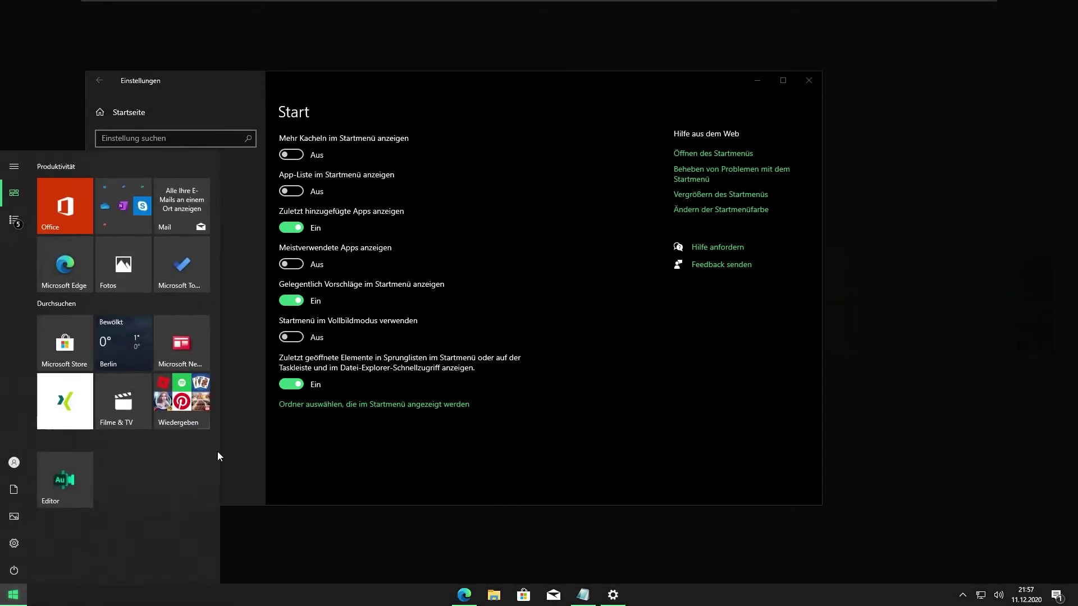
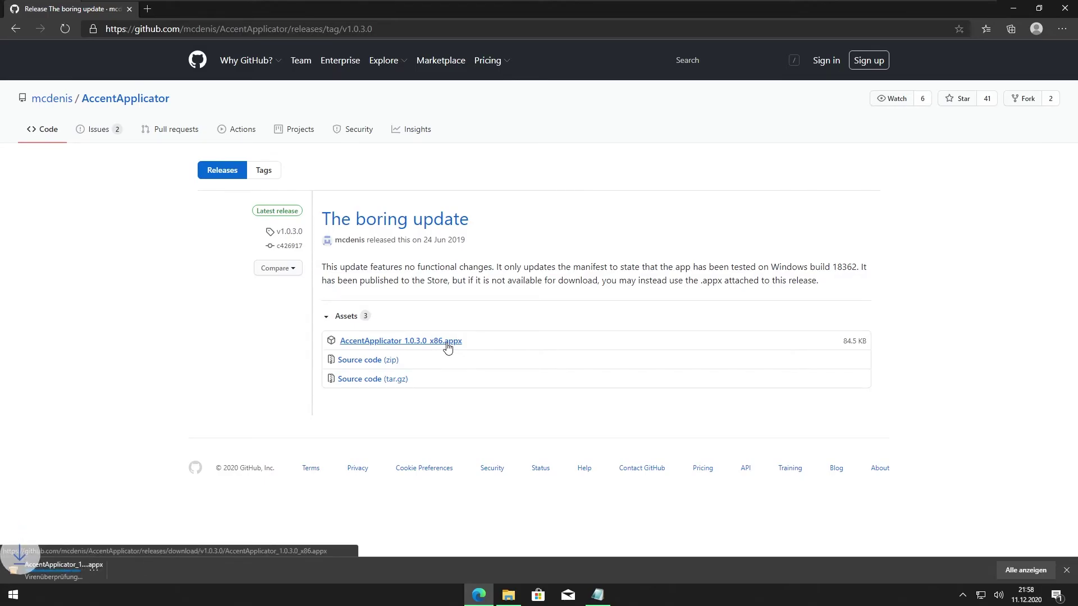
Place the downloaded AccentApplicator_1.0.3.0_x86.appx on the desktop beside the Papierkorb icon
click(41, 564)
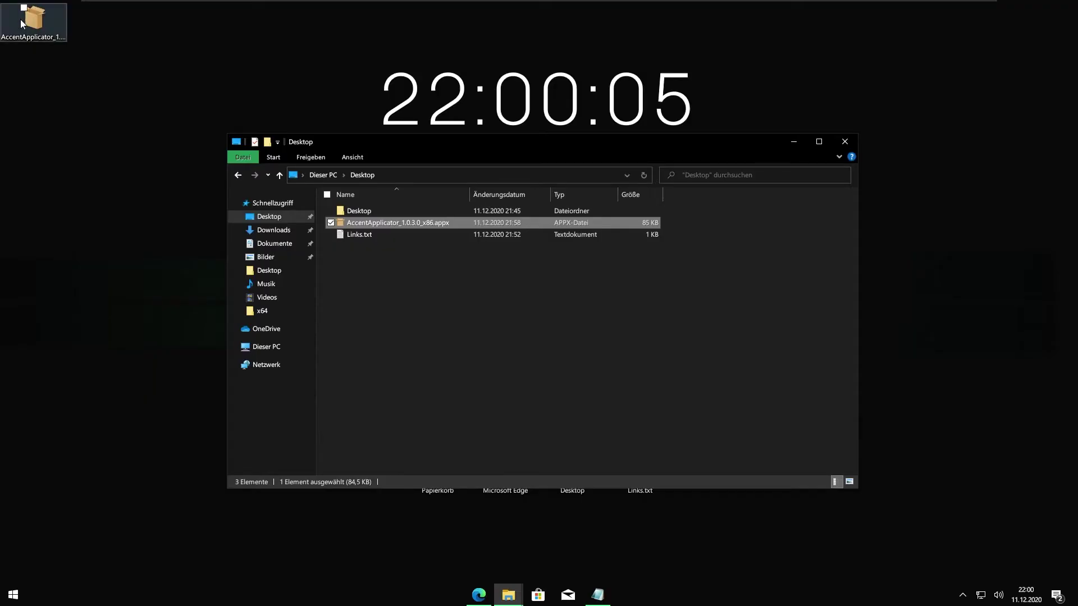
click(794, 142)
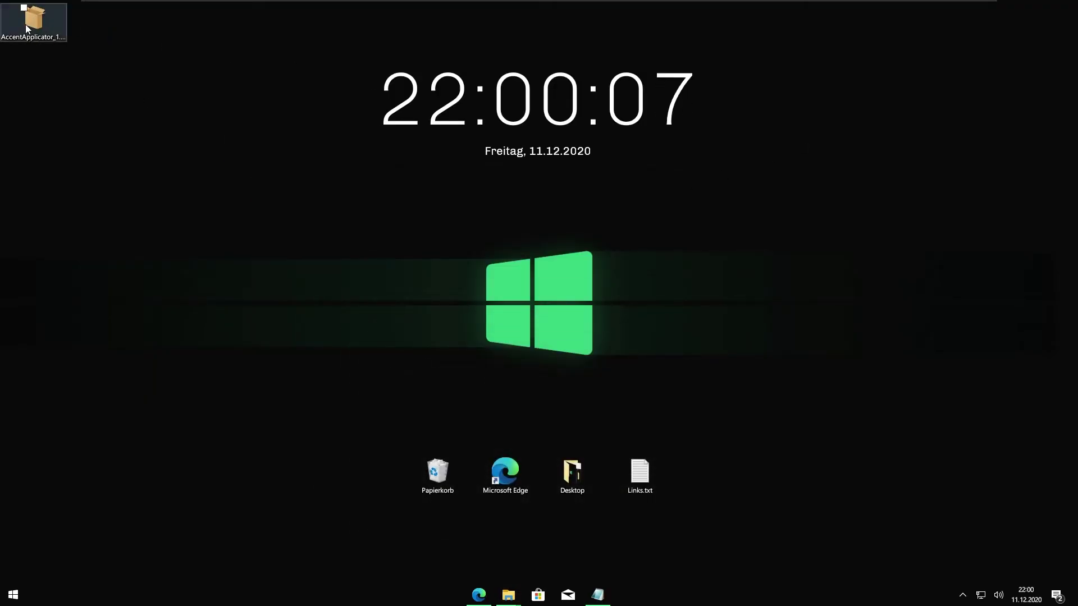
drag(304, 403, 373, 476)
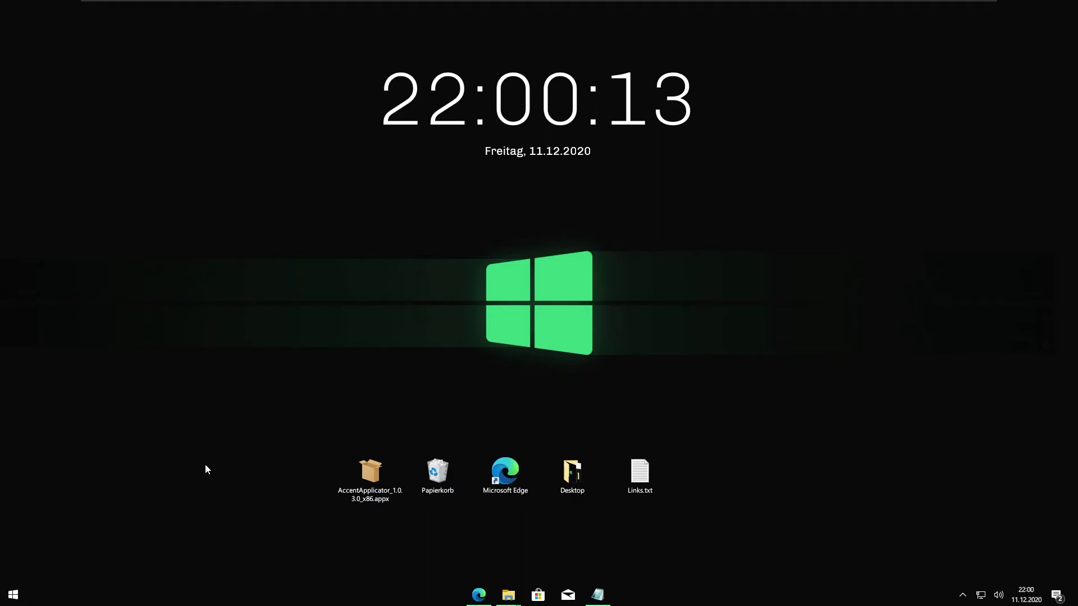
Turn on Entwicklermodus in the Für Entwickler page of the Update und Sicherheit settings
key(super+i)
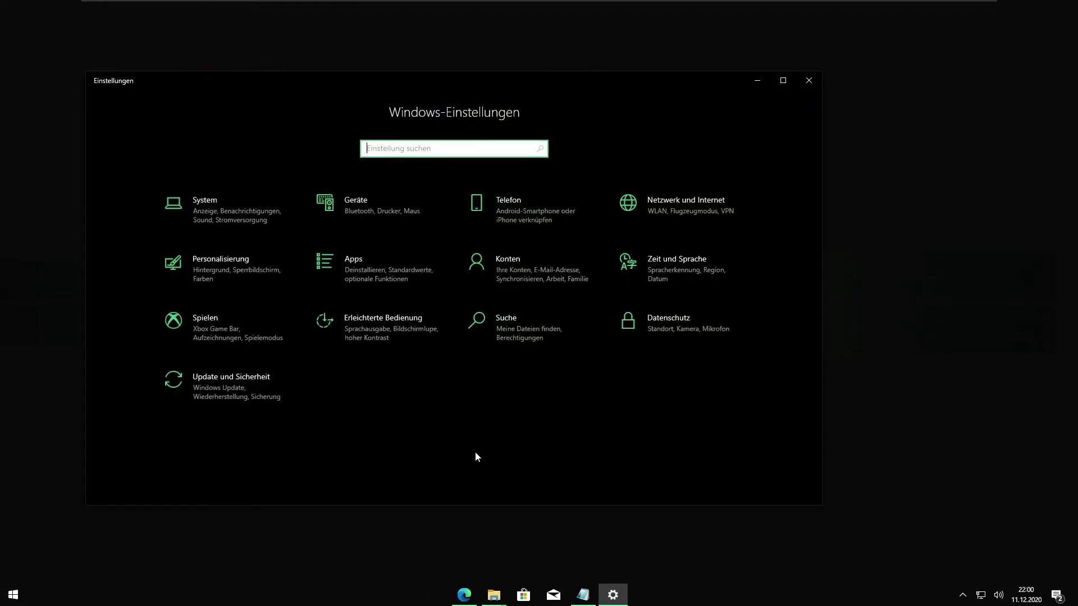
click(226, 388)
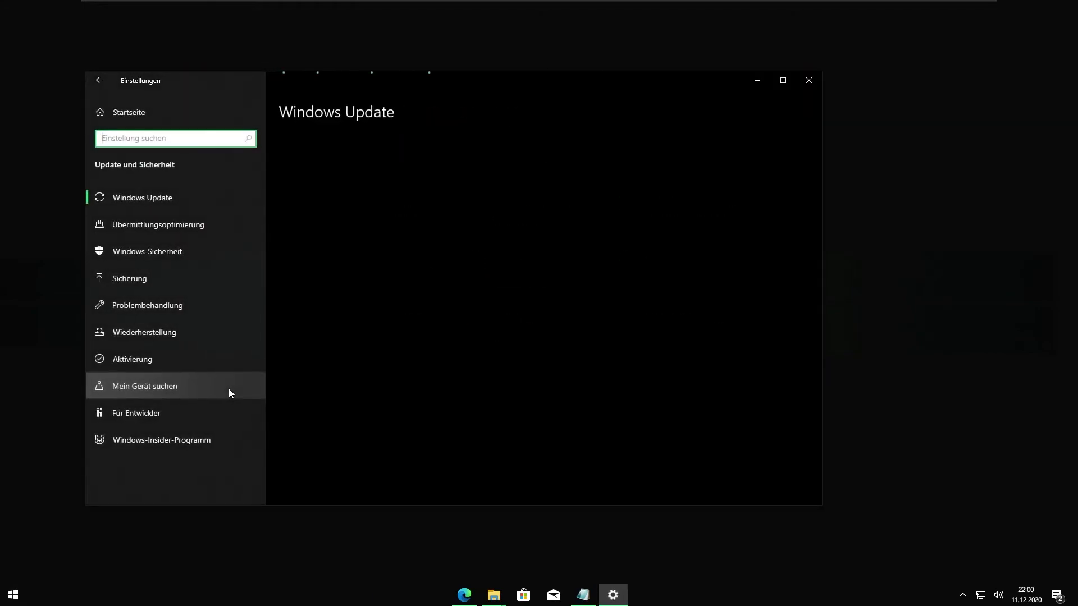
click(205, 419)
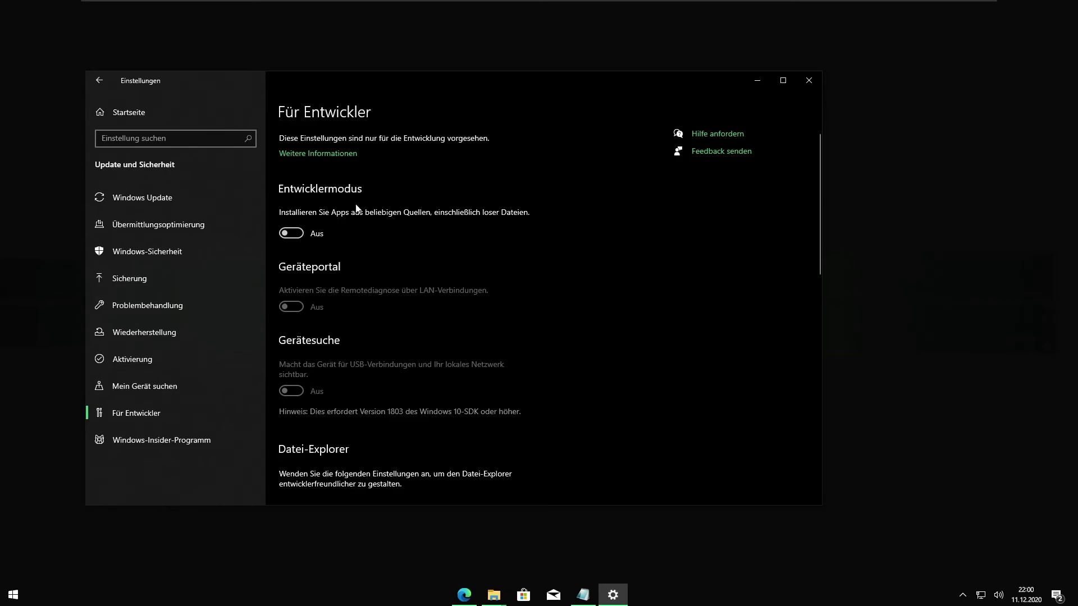
click(285, 233)
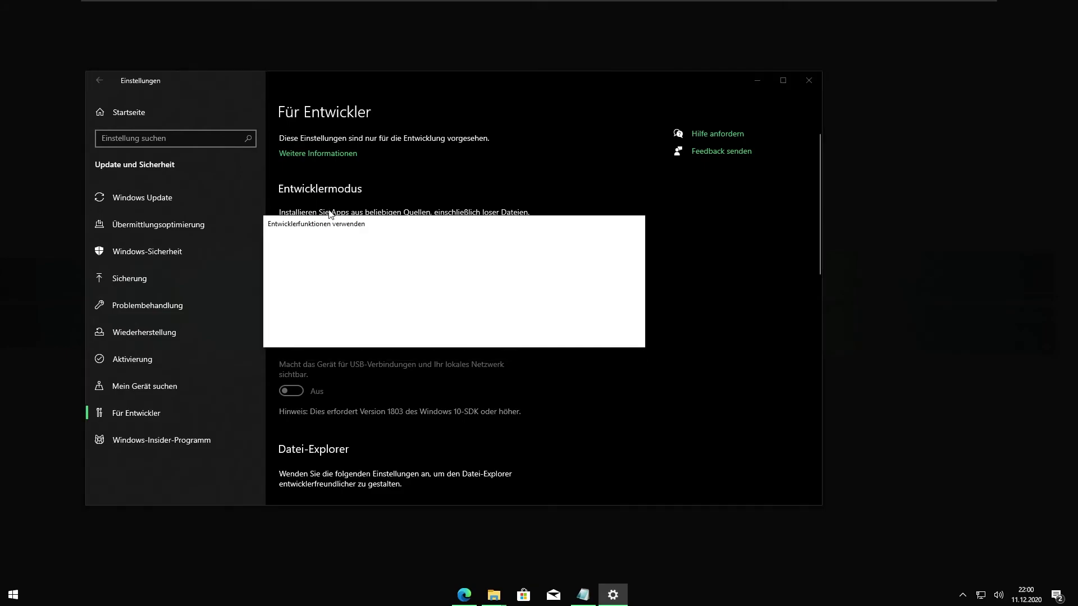
click(559, 327)
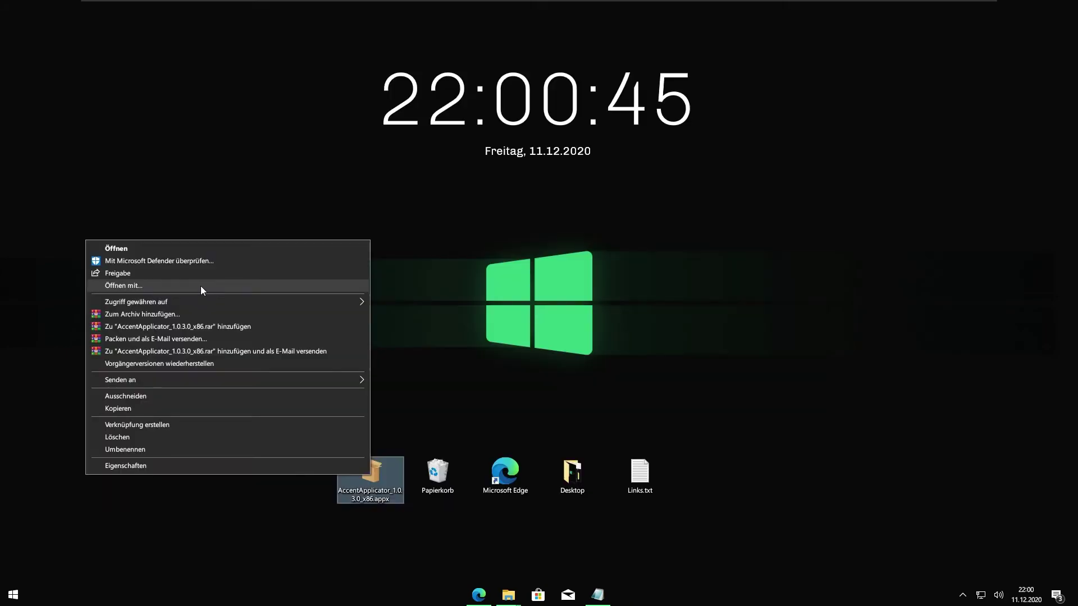
Extract all files of the AccentApplicator .appx with WinRAR into an AccentApplicator folder and open its copy at C:\AccentApplicator
click(200, 285)
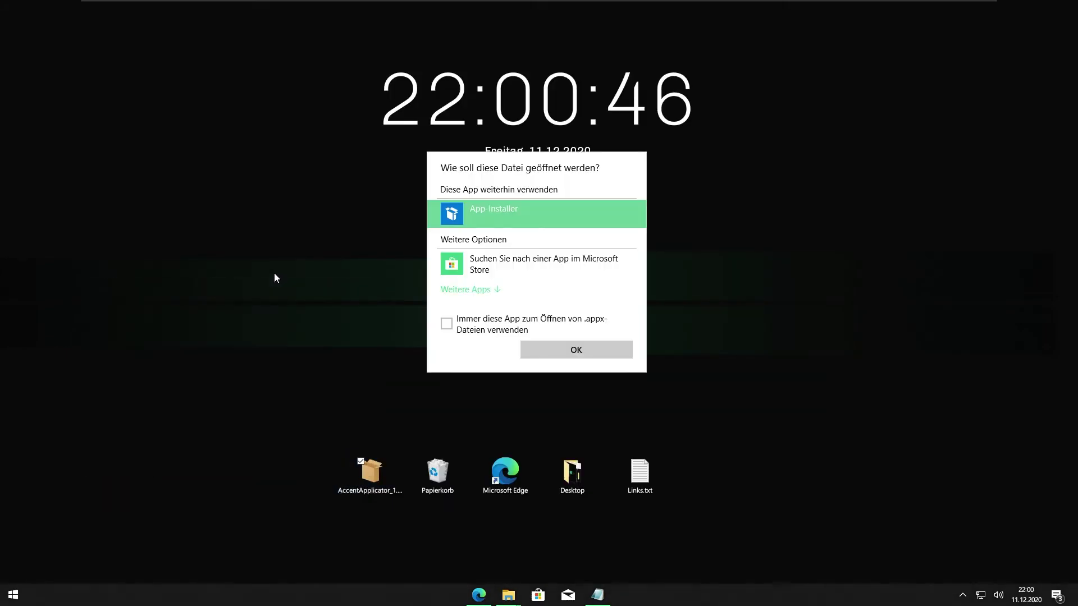
click(494, 287)
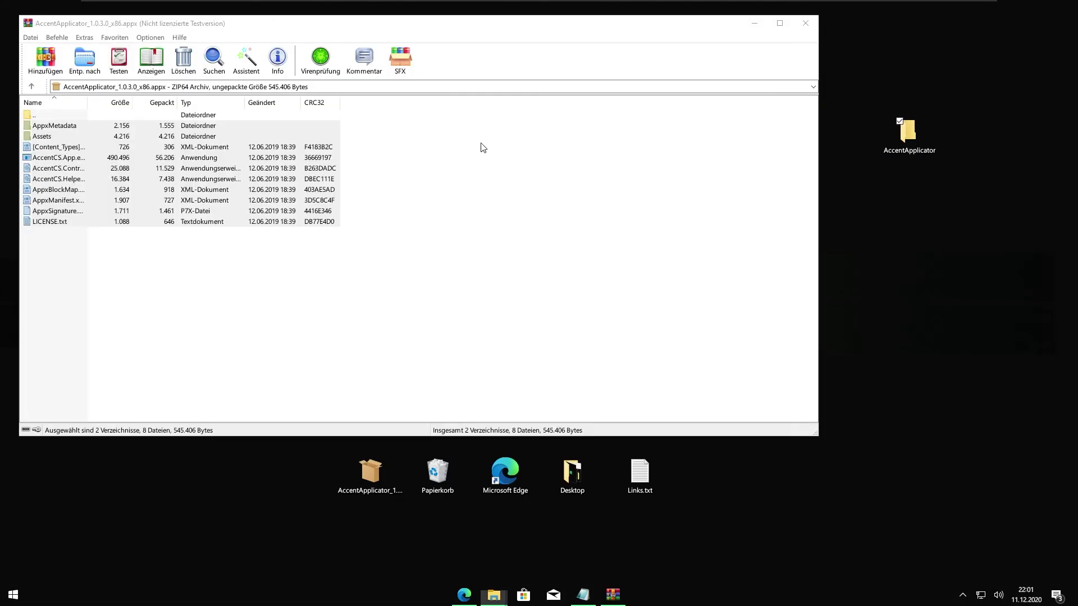
key(ctrl+a)
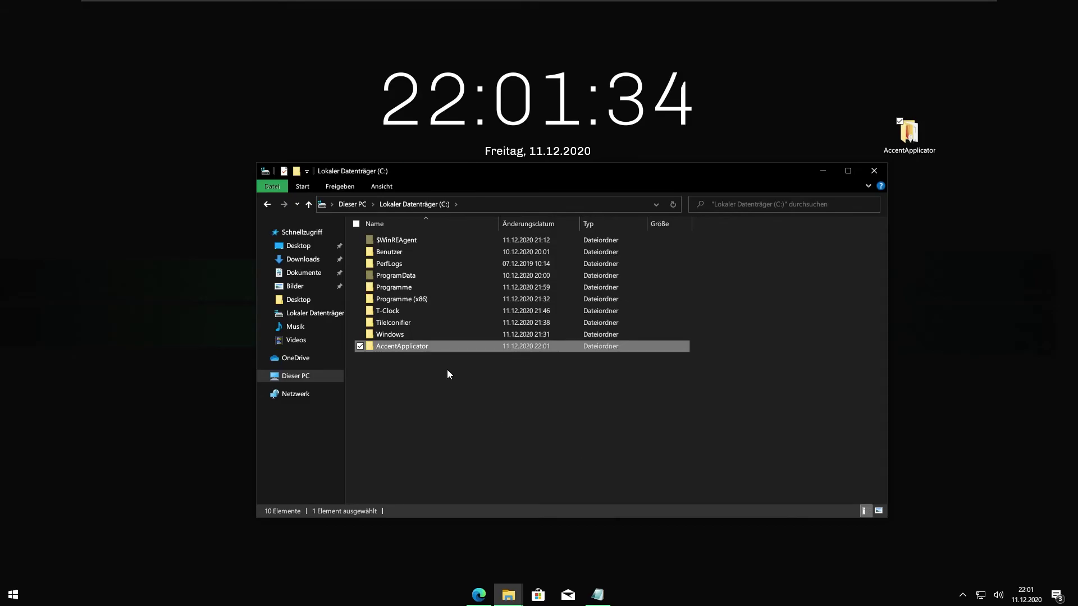
double_click(427, 344)
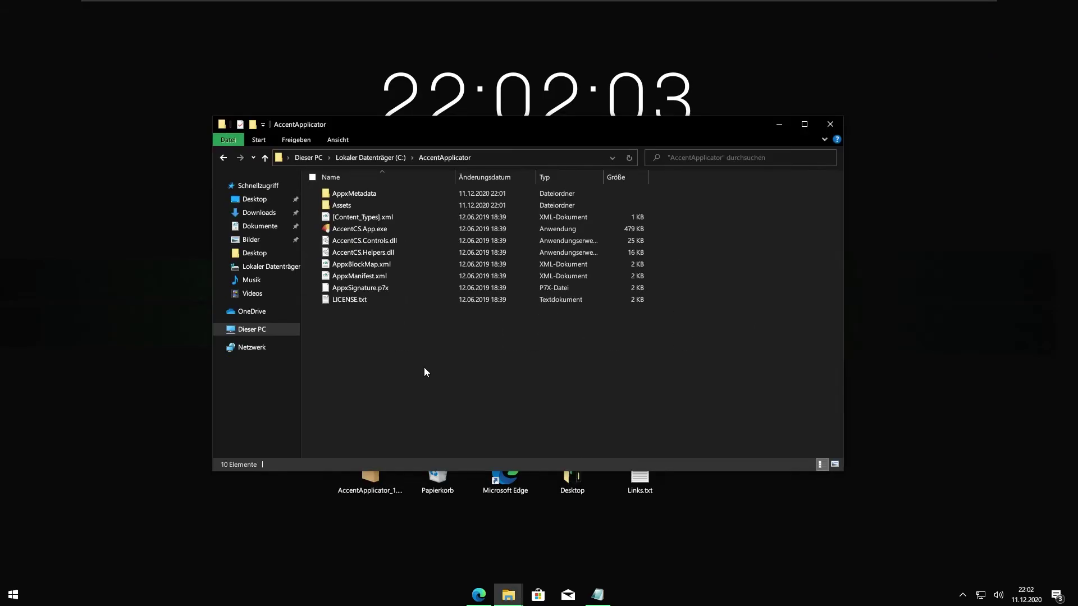
Search for Powershell and run Windows PowerShell as administrator
key(super)
text(Power)
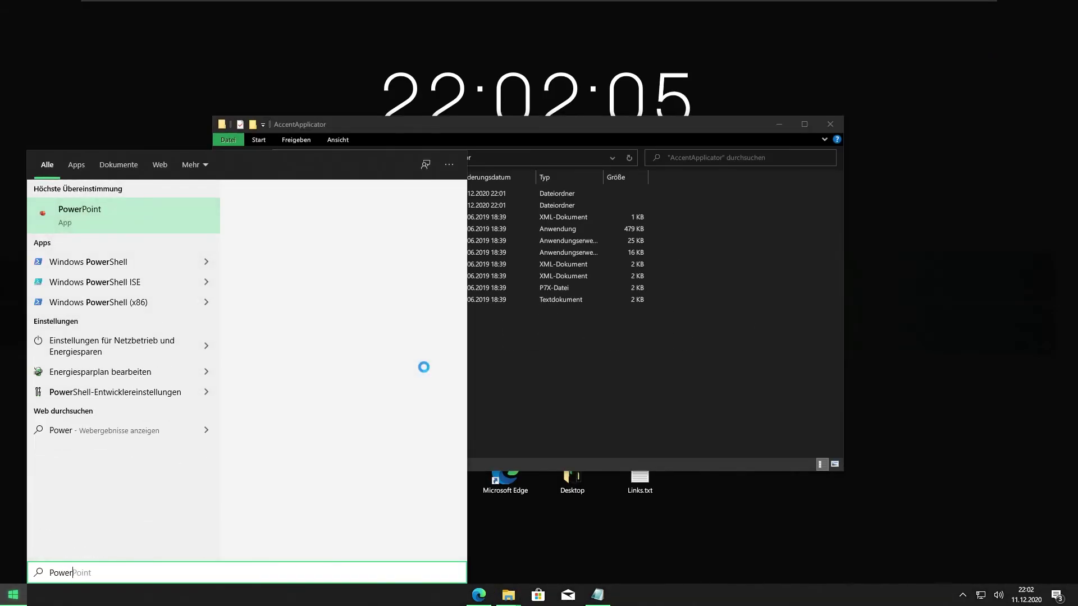
text(shell)
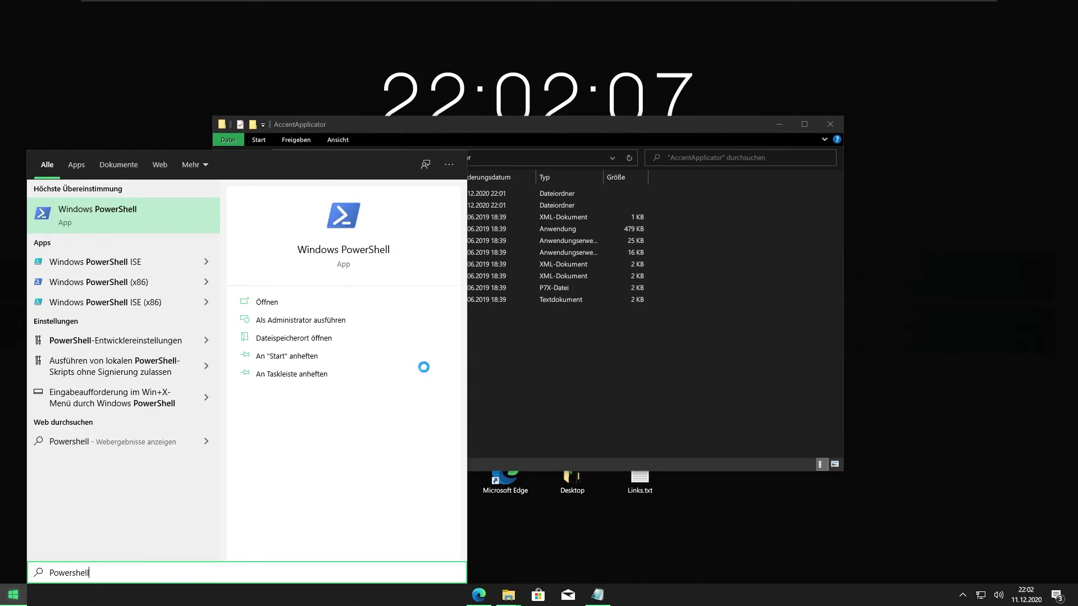
key(shift+F10)
key(Down)
key(Down)
key(Up)
key(Return)
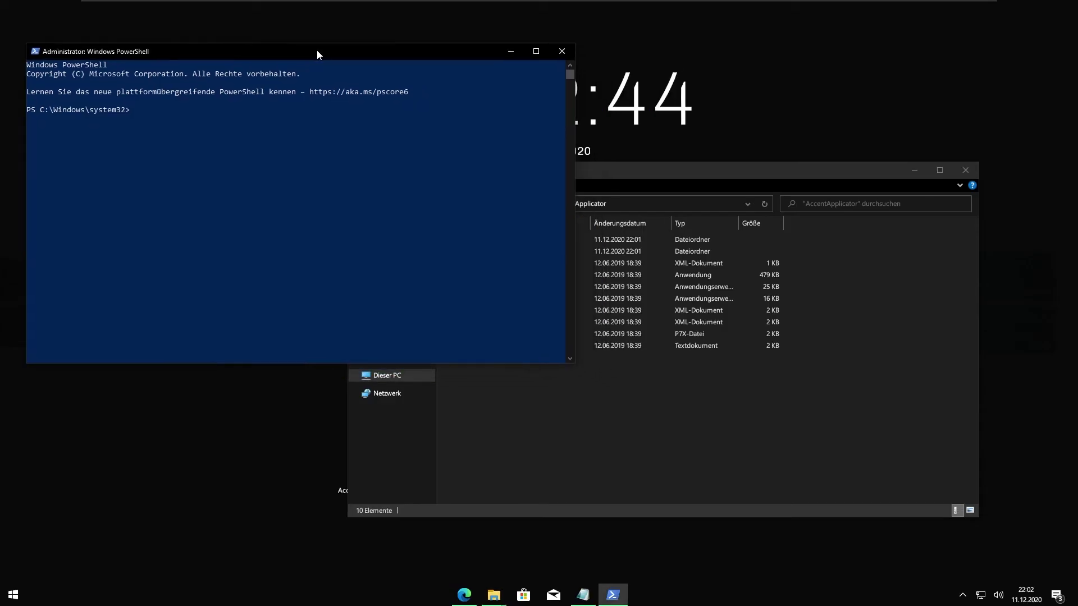
Change the PowerShell directory to C:\AccentApplicator
drag(317, 50, 326, 43)
click(631, 203)
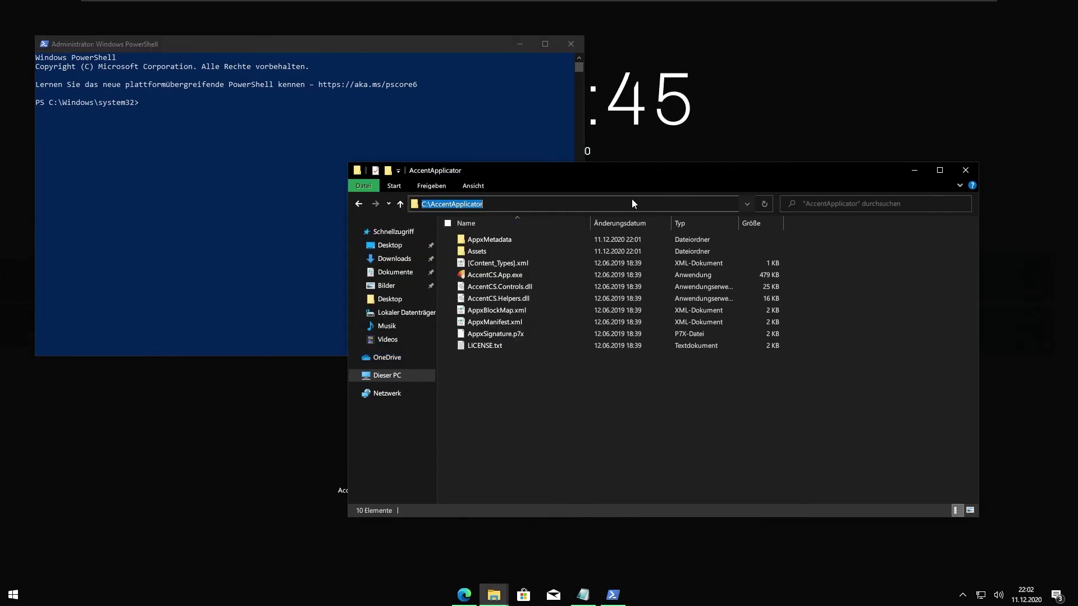
click(337, 80)
text(cd)
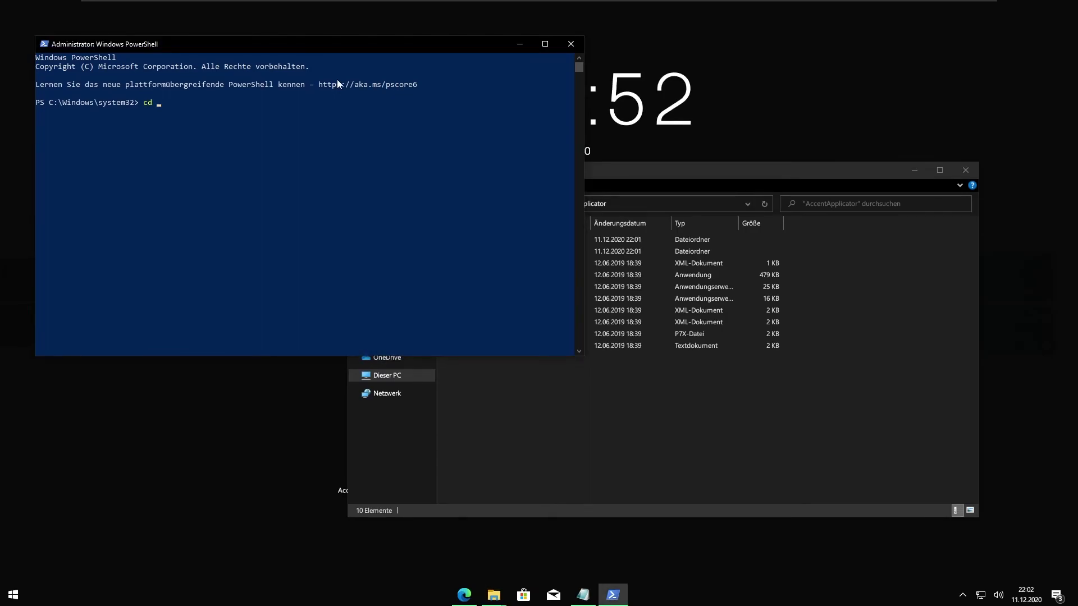
text(C:\AccentApplicator)
key(Return)
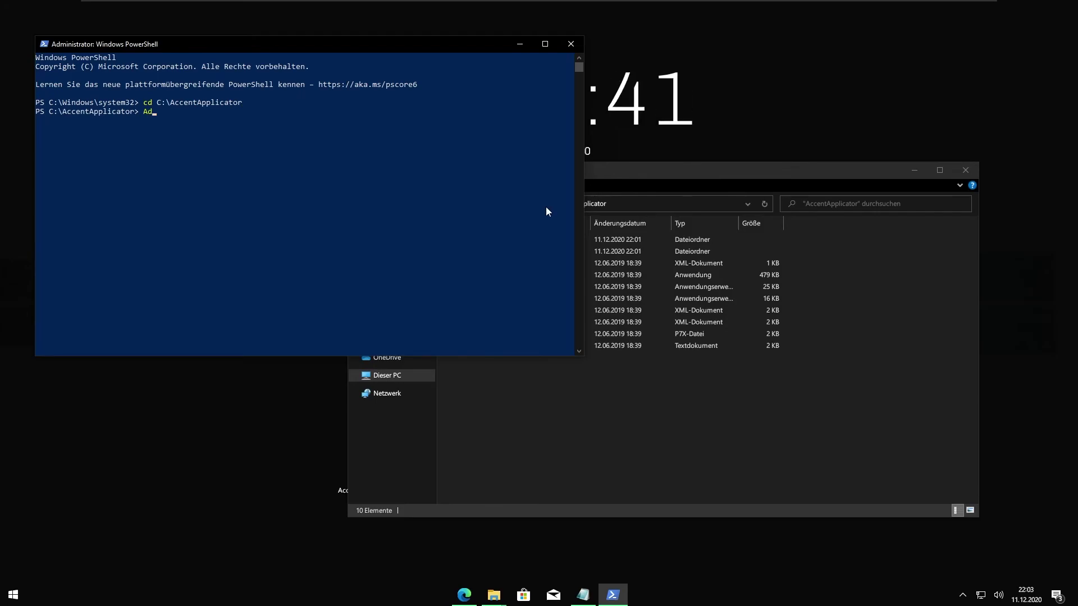
Install the unpacked app with the command Add-AppxPackage -Path .\AppxManifest.xml -Register
text(d-App)
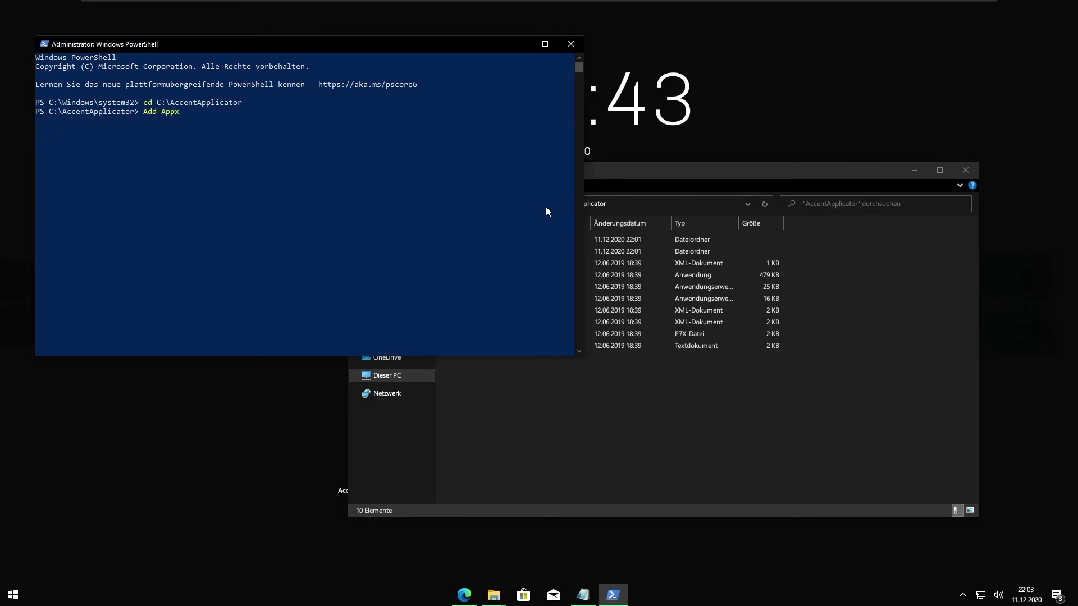
text(x)
key(Tab)
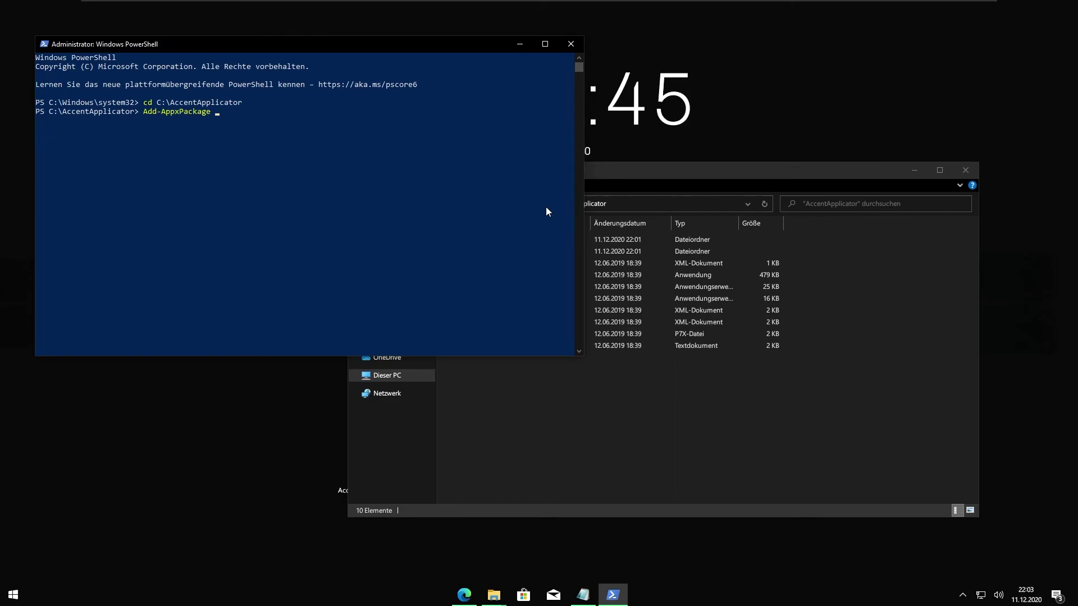
text(-Path)
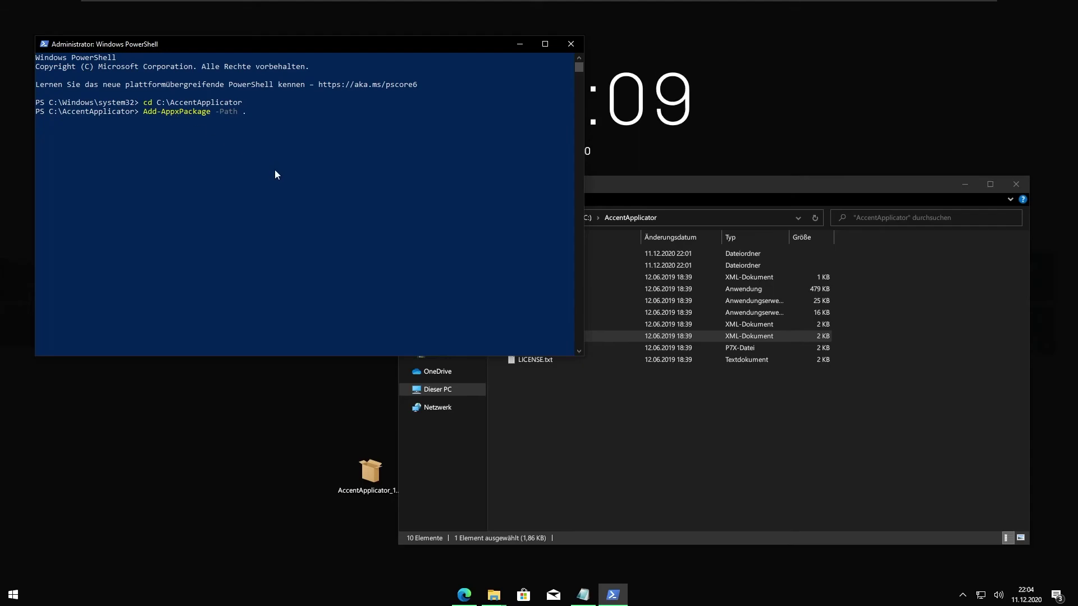
text(.\)
text(Appx)
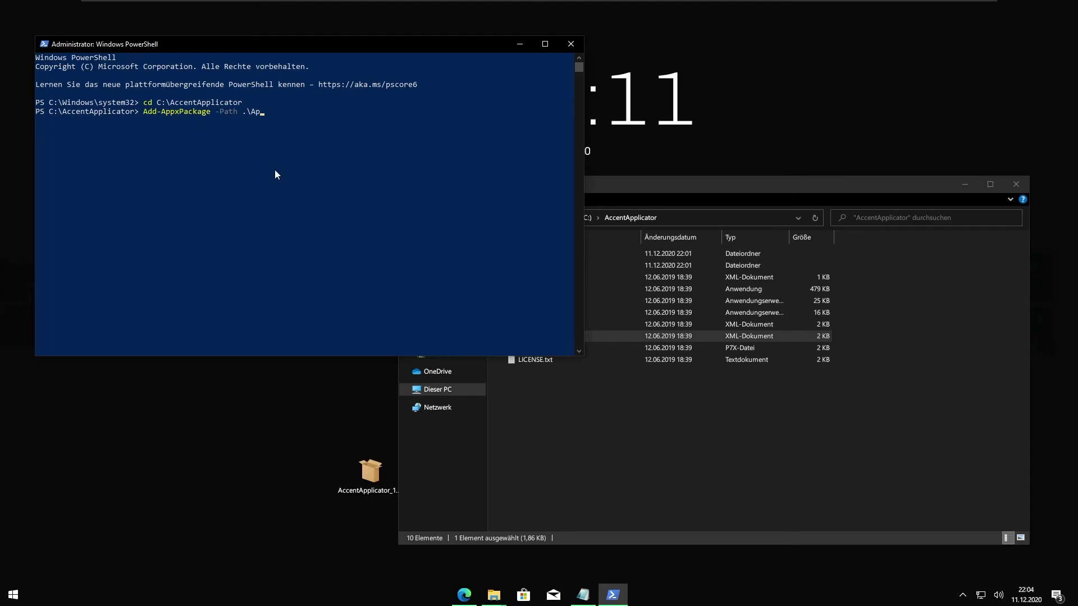
key(Tab)
key(Tab)
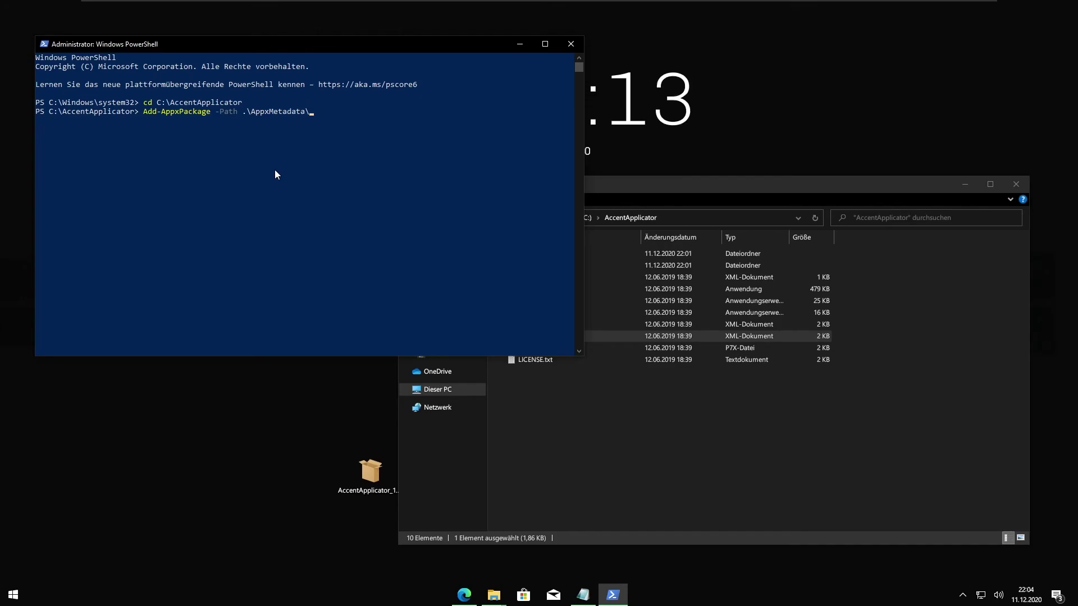
text(-Register)
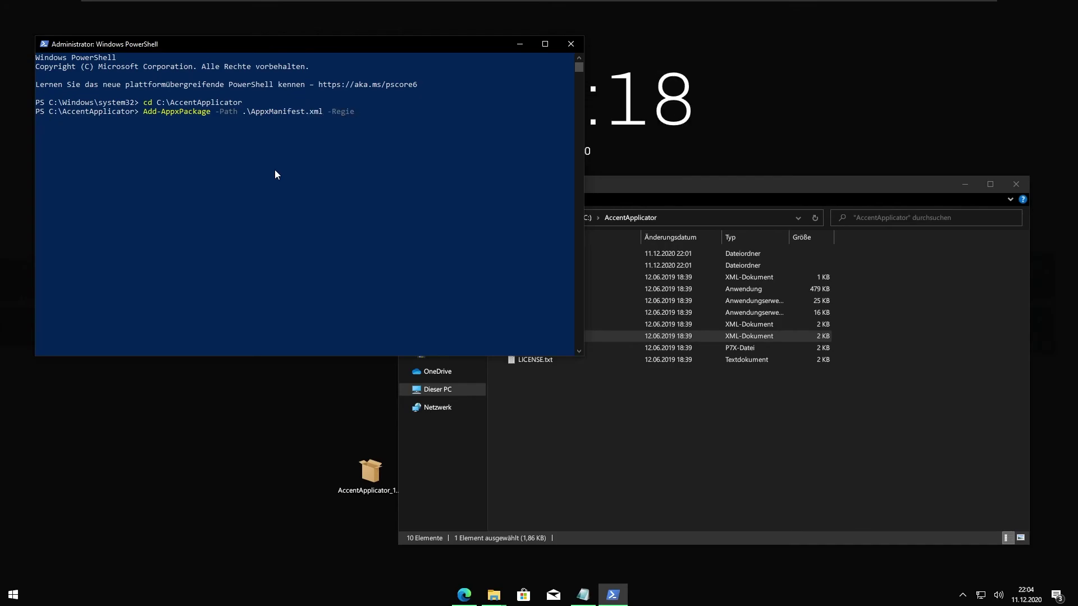
key(Return)
Launch Accent Applicator from the Start app list and move the AccentApplicator .appx file to the Papierkorb
key(super)
click(14, 219)
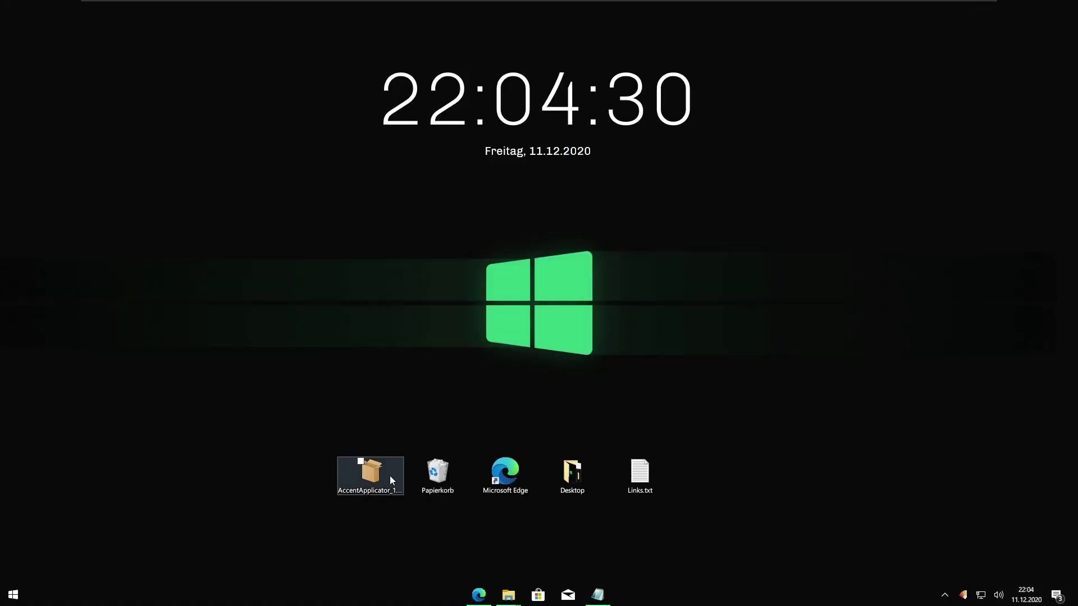
drag(389, 476, 437, 469)
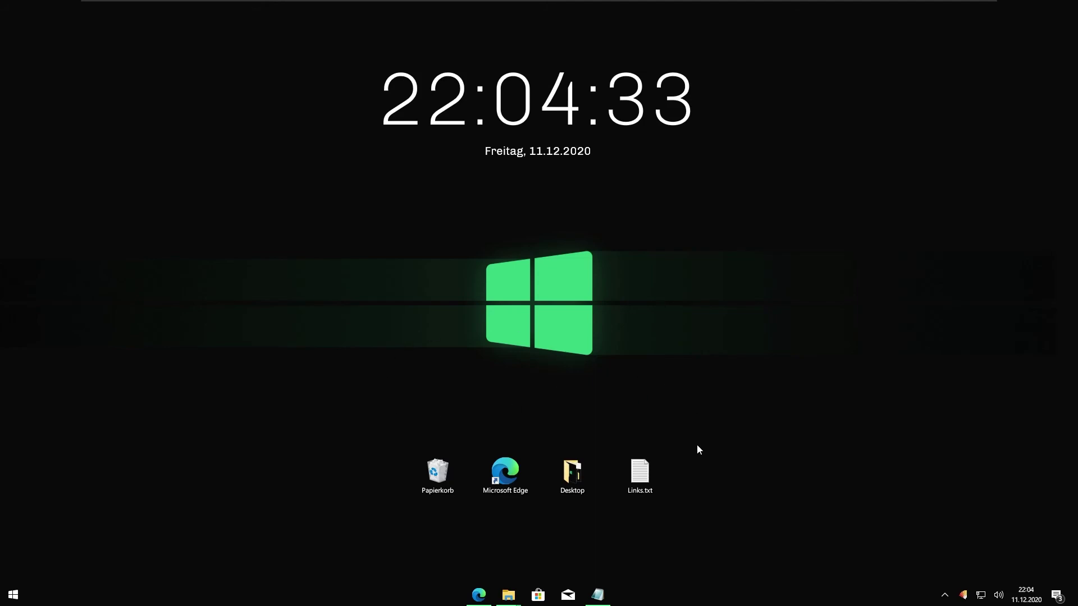
Apply the accent color to Active captions and Active captions (gradient) in Accent Applicator, and test a selection rectangle on the desktop
right_click(962, 600)
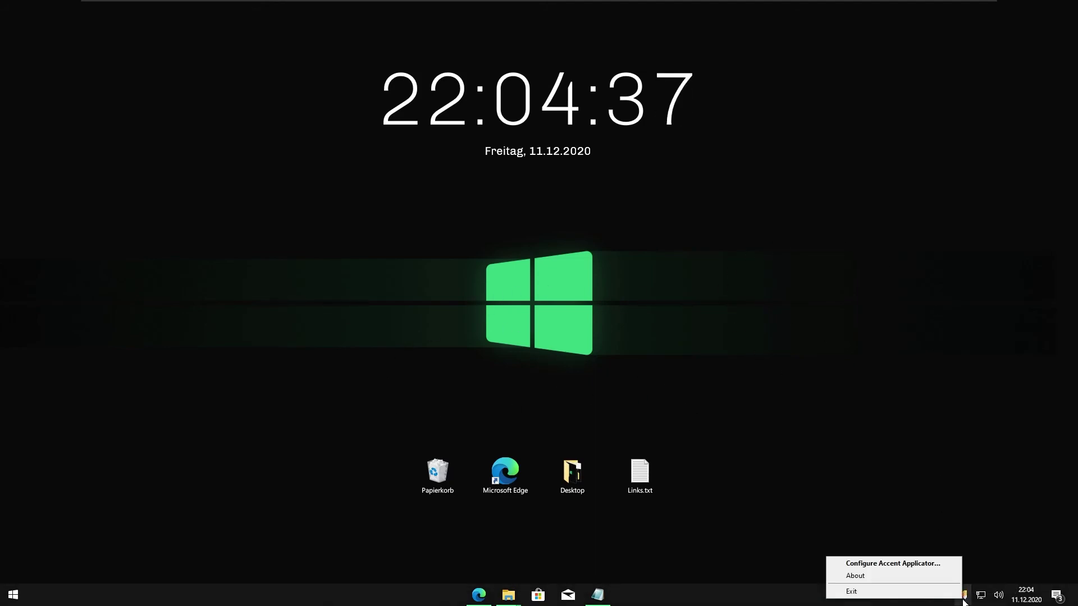
click(948, 563)
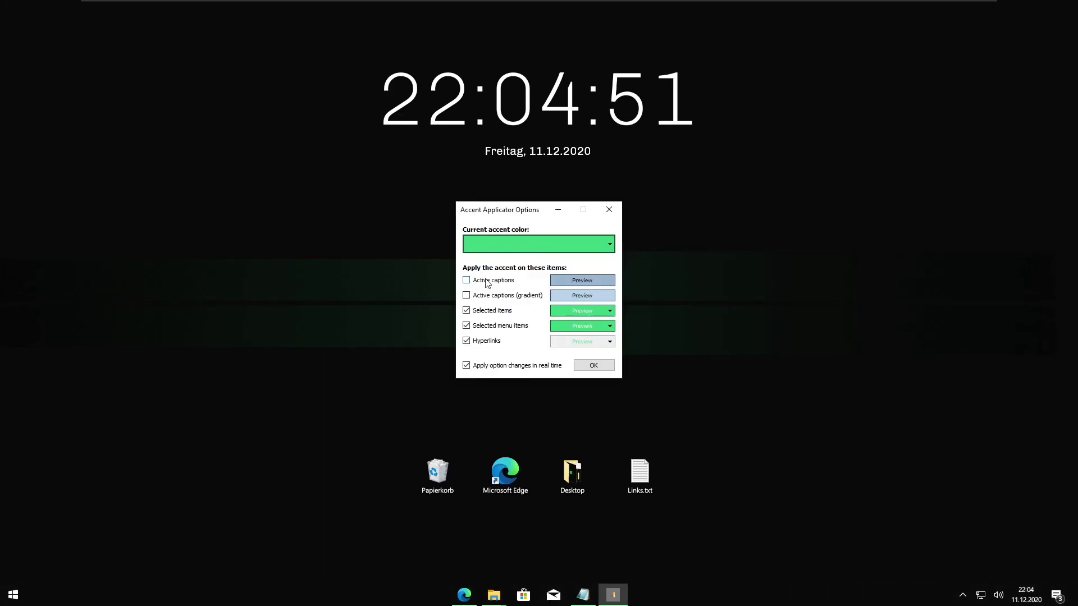
click(487, 281)
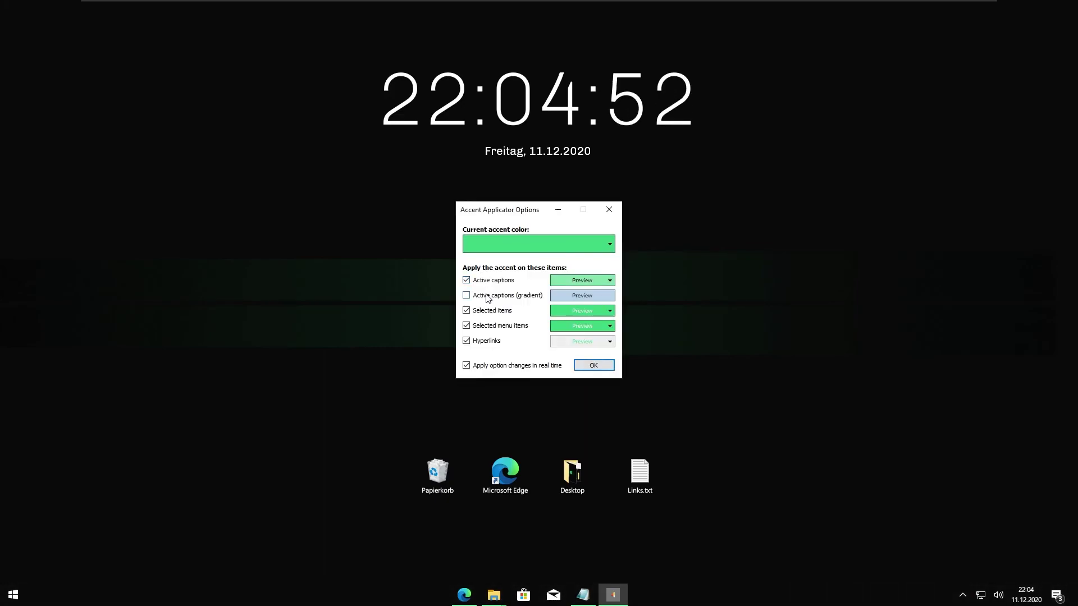
click(489, 295)
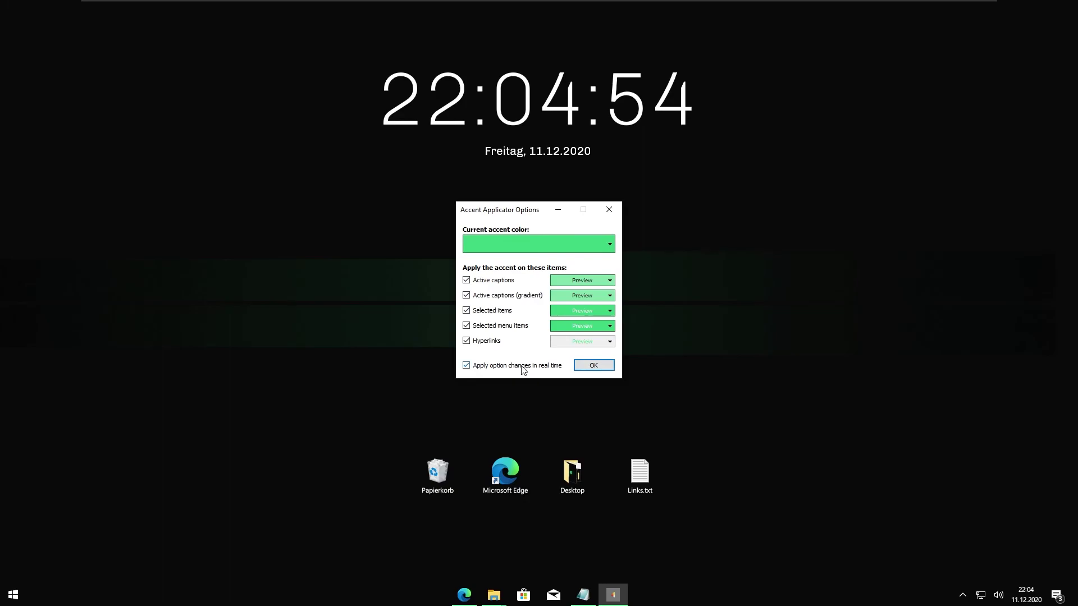
click(598, 366)
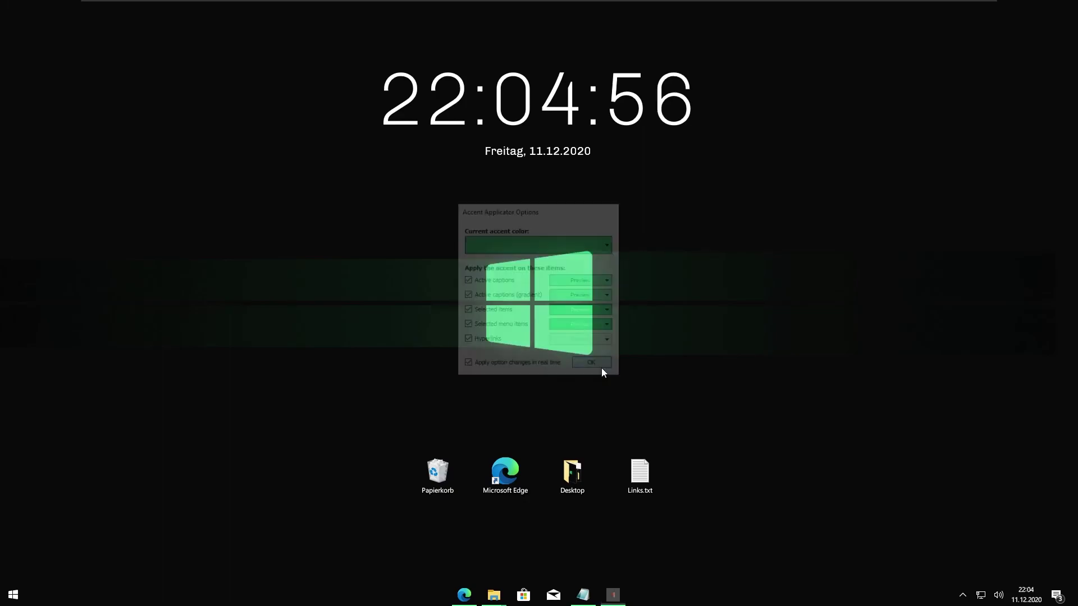
drag(748, 352, 254, 527)
click(733, 226)
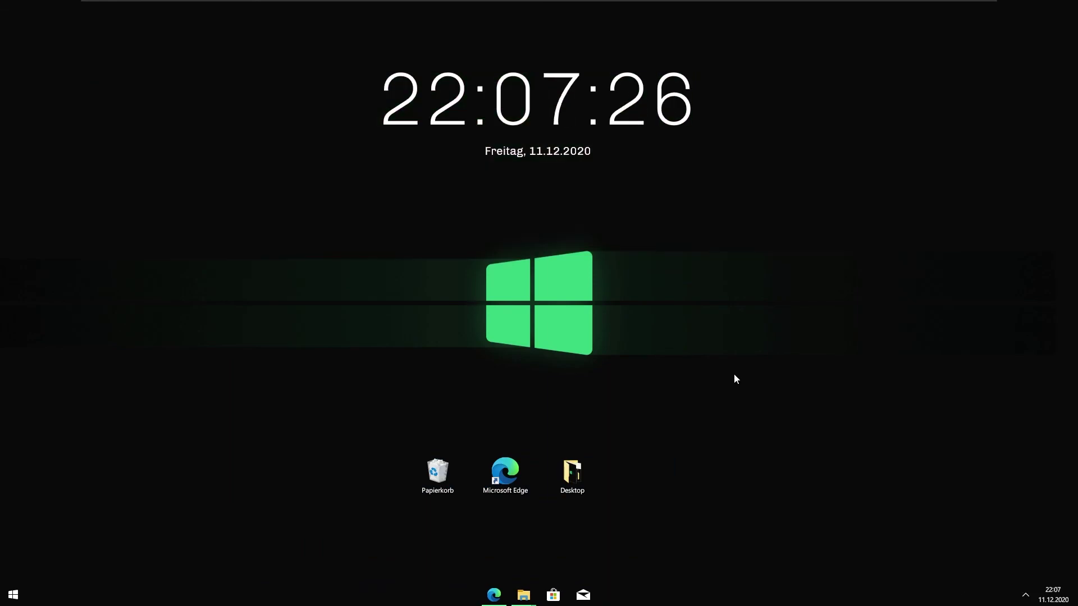
Restart the computer
key(super)
click(14, 571)
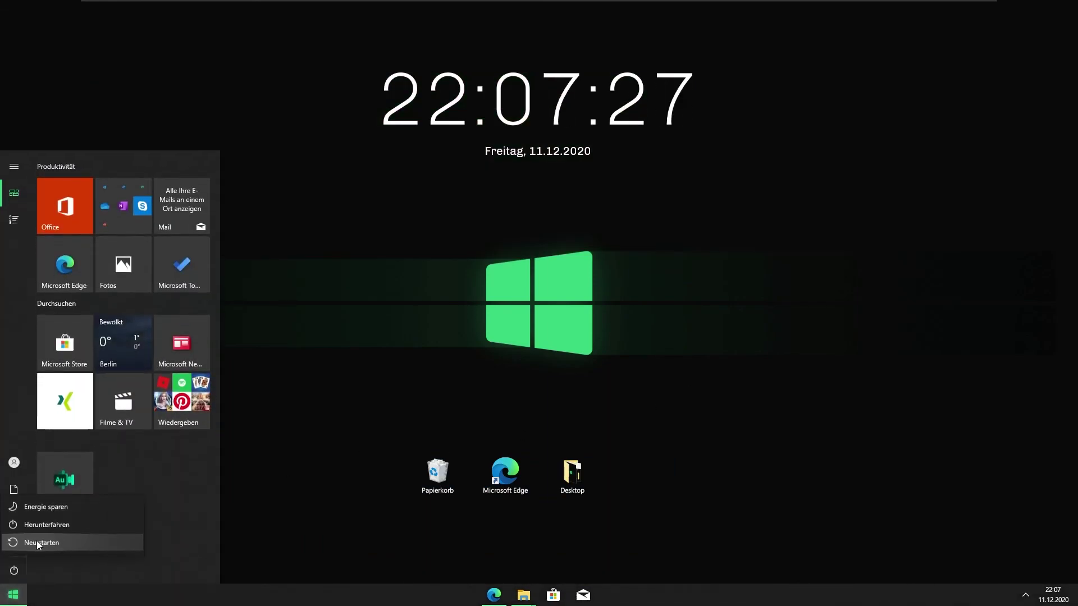
click(91, 527)
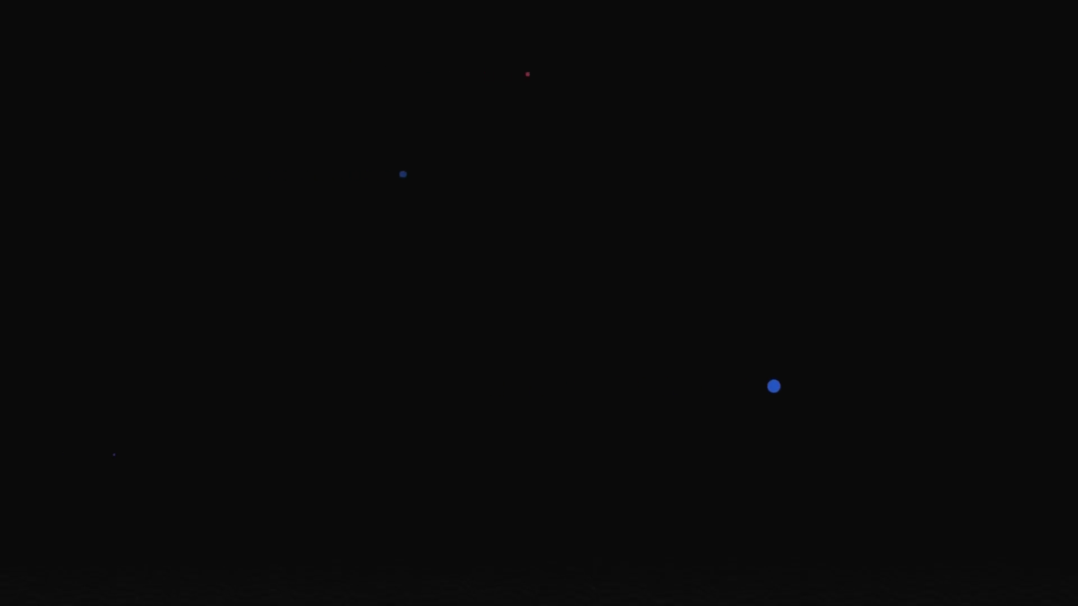